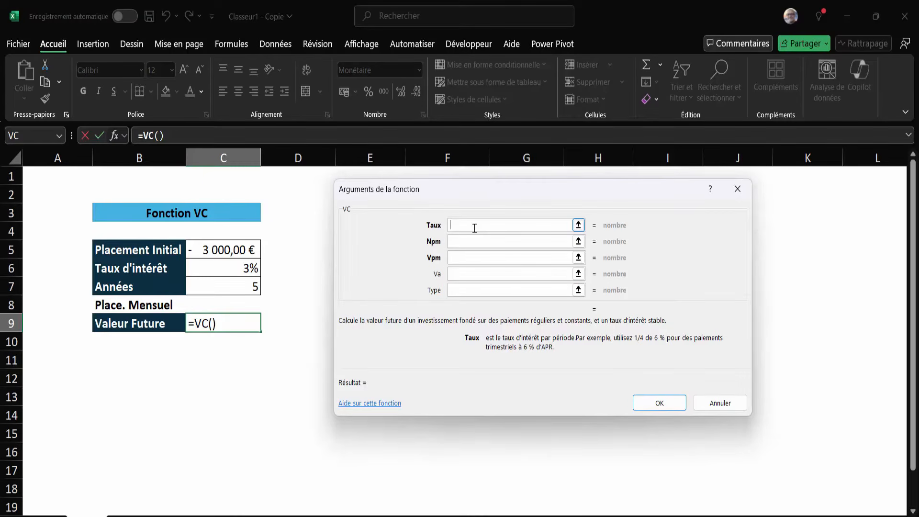
Fill in the VC function for C9 with Taux C6, Npm C7 and Va C5, leaving Vpm and Type empty, and insert it.
left_click(237, 269)
left_click(454, 243)
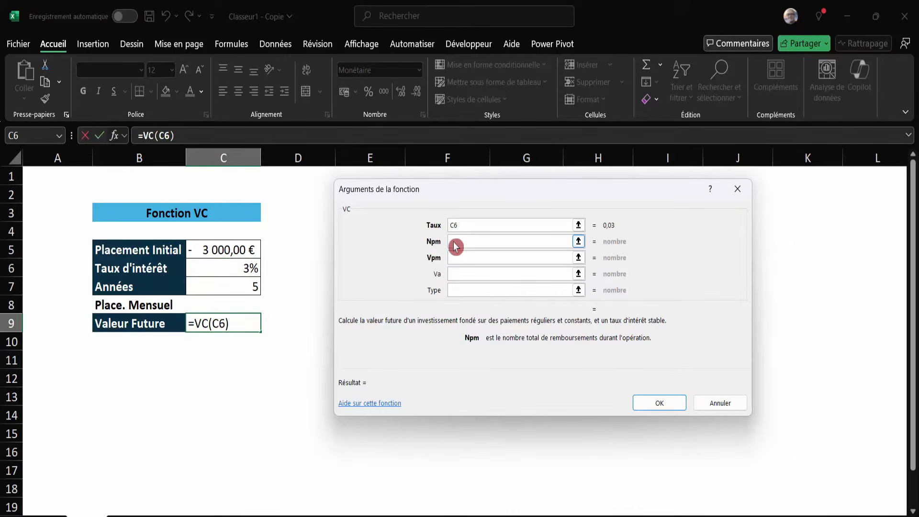
left_click(232, 289)
left_click(462, 258)
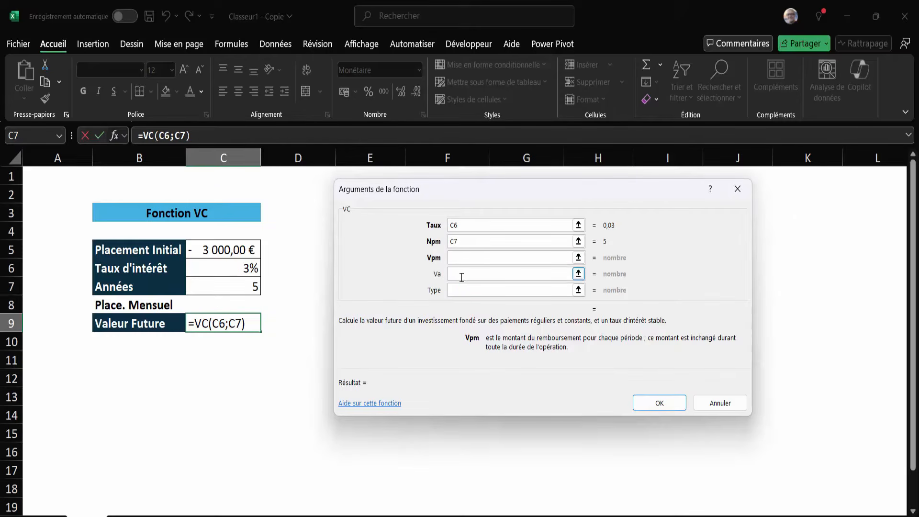
left_click(463, 274)
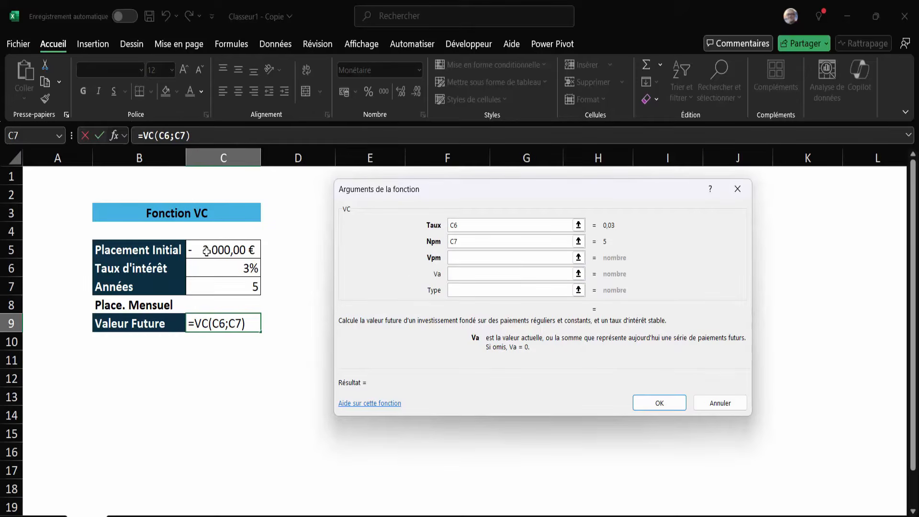
left_click(207, 250)
left_click(467, 288)
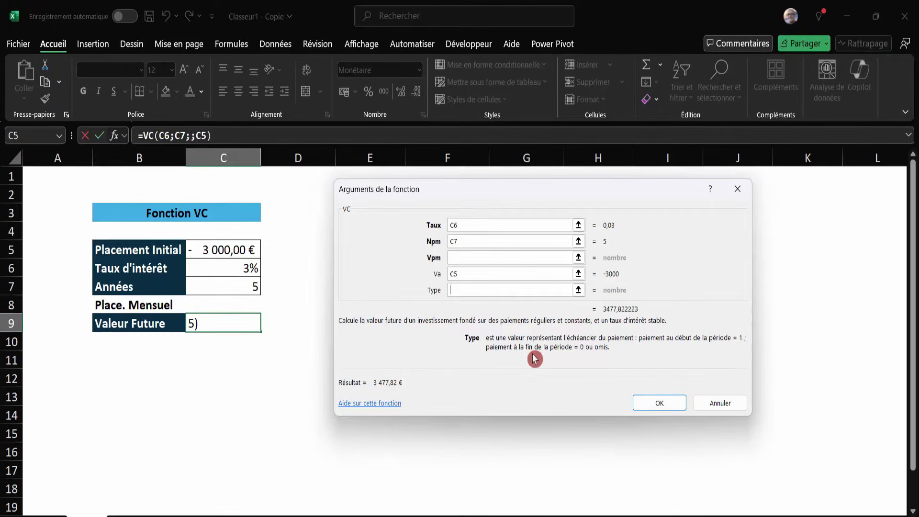
left_click(659, 403)
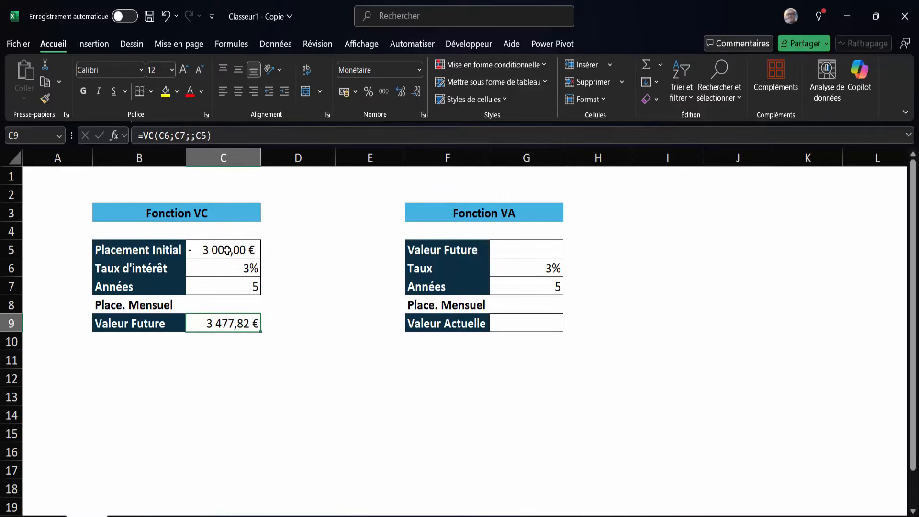
Clear the initial placement amount in cell C5 of the Fonction VC table.
left_click(226, 250)
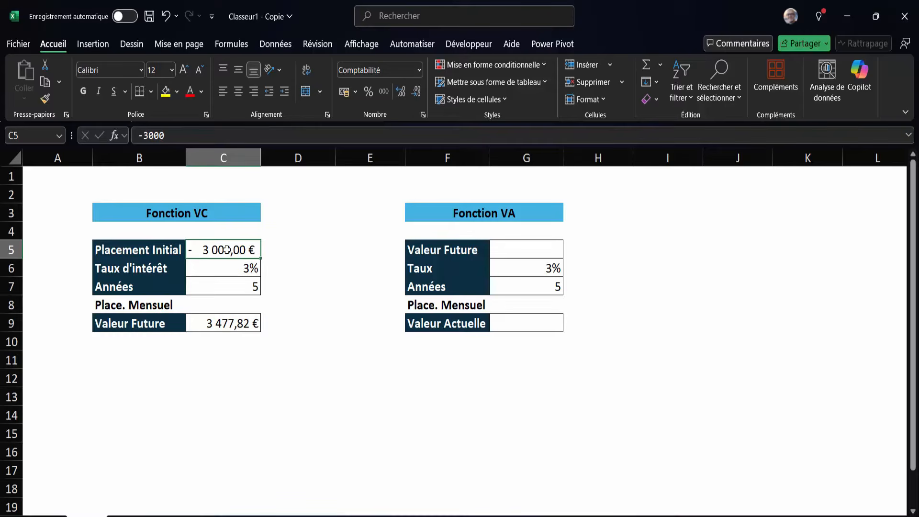
key("Delete")
left_click(119, 308)
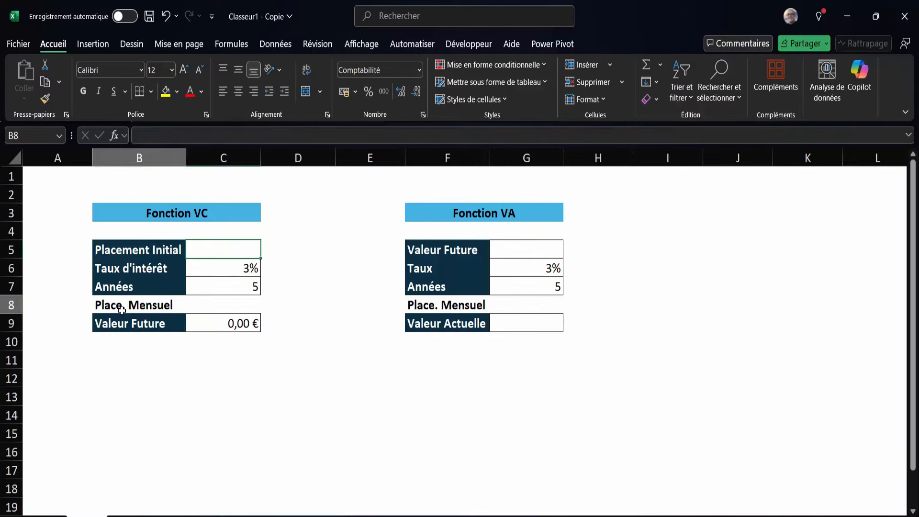
Enter a monthly placement of -100 in C8 and clear the Valeur Future formula in C9.
left_click(239, 306)
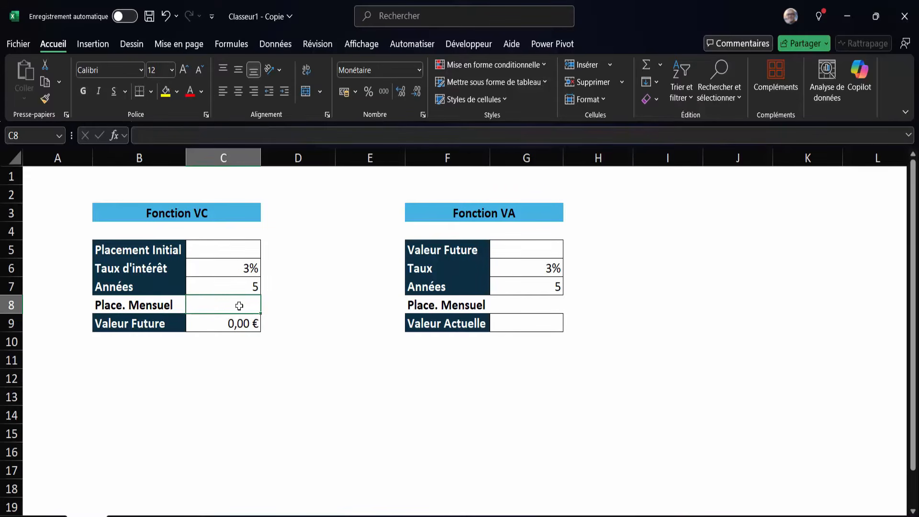
type("-100")
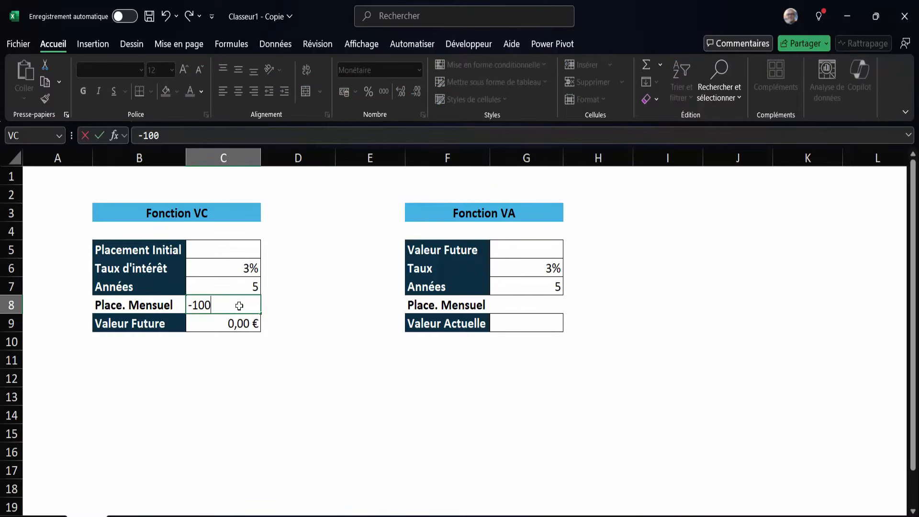
left_click(243, 325)
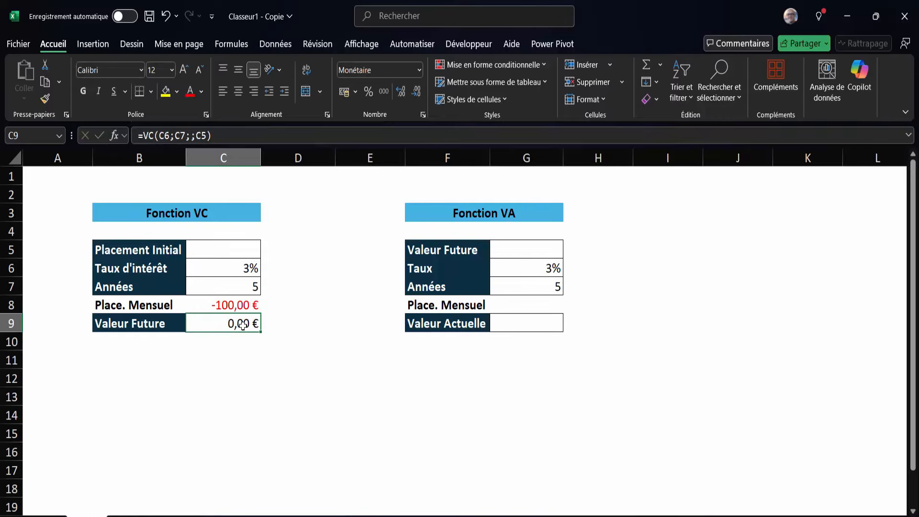
key("Delete")
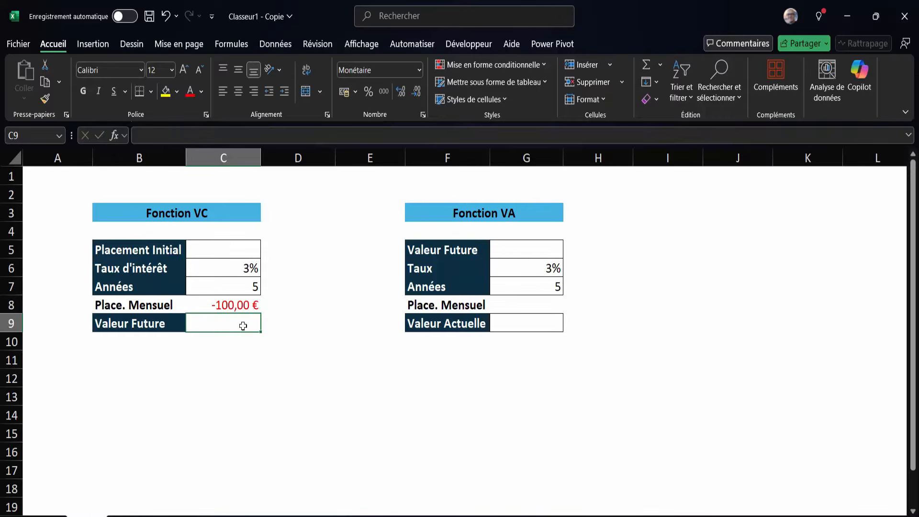
type("+V")
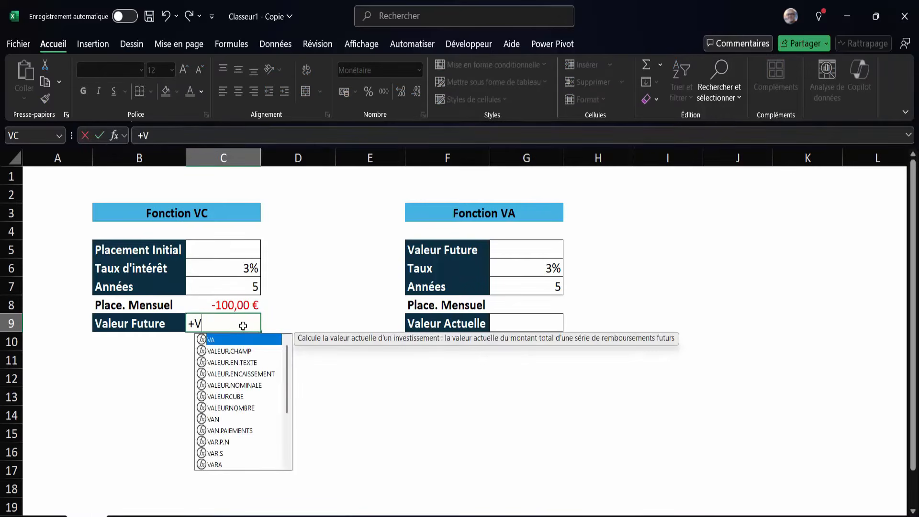
type("C5")
key("BackSpace")
key("BackSpace")
key("BackSpace")
key("BackSpace")
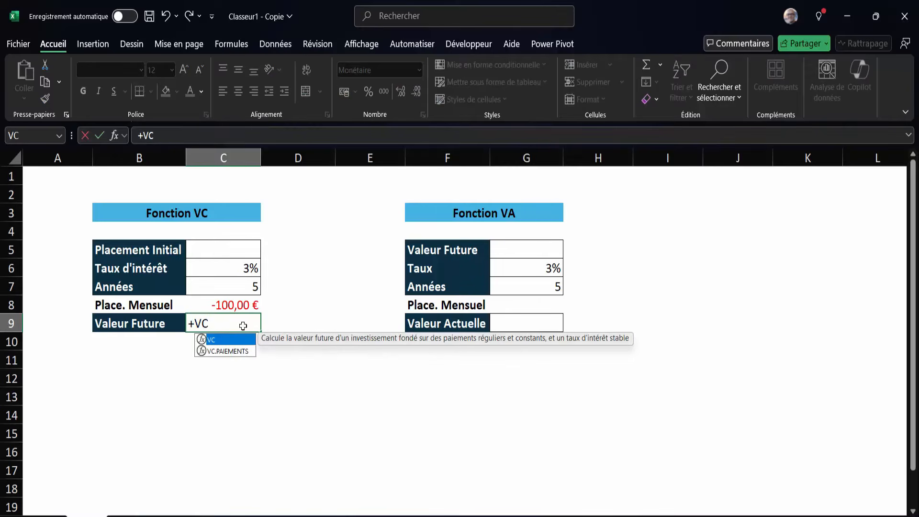
Begin a VC formula in C9 with the monthly rate C6/12 as its rate argument.
type("=vc(")
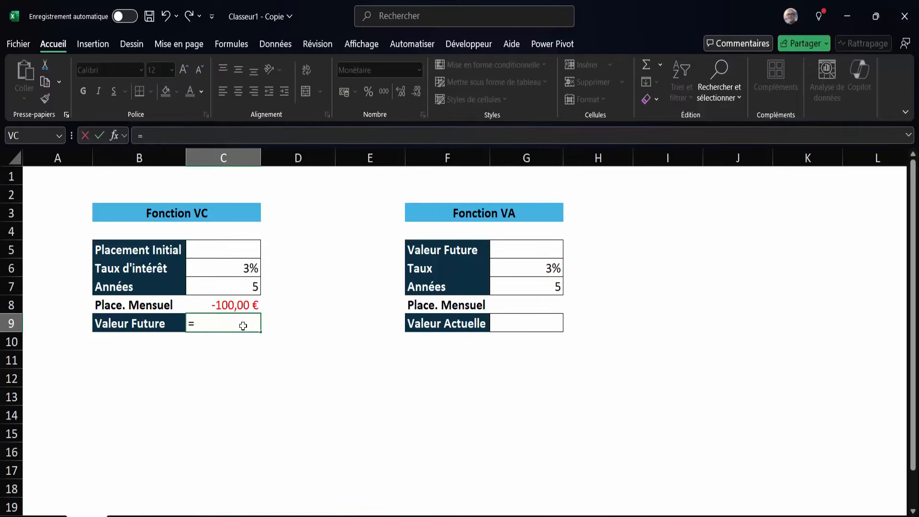
left_click(235, 270)
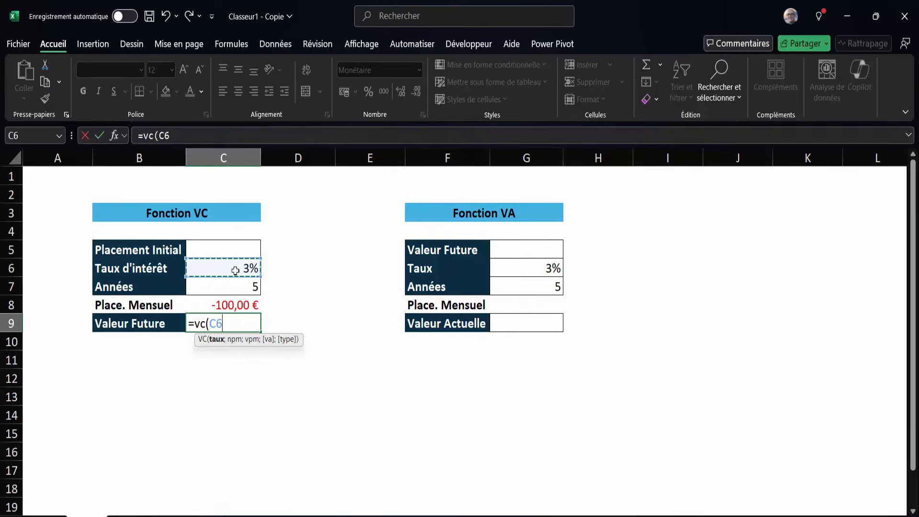
type("/12;")
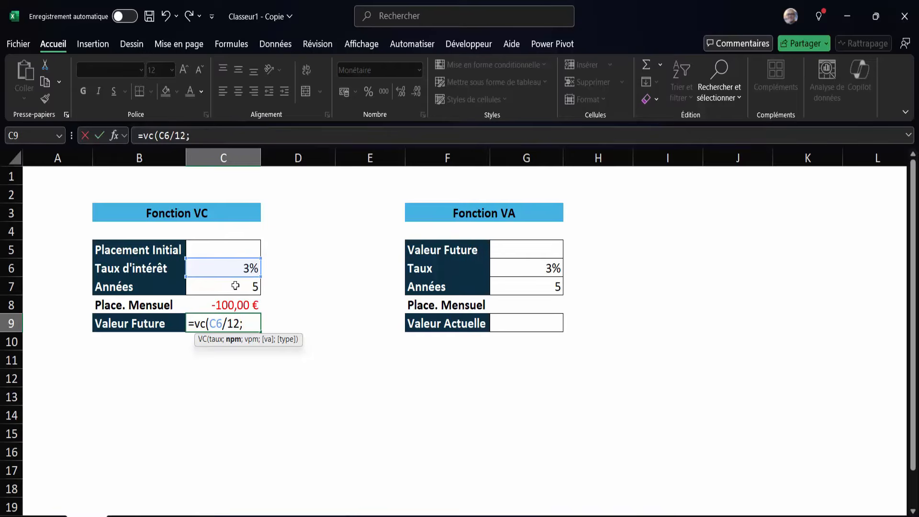
Complete the VC formula in C9 with C7*12 as the number of periods and C8 as the periodic payment.
left_click(235, 286)
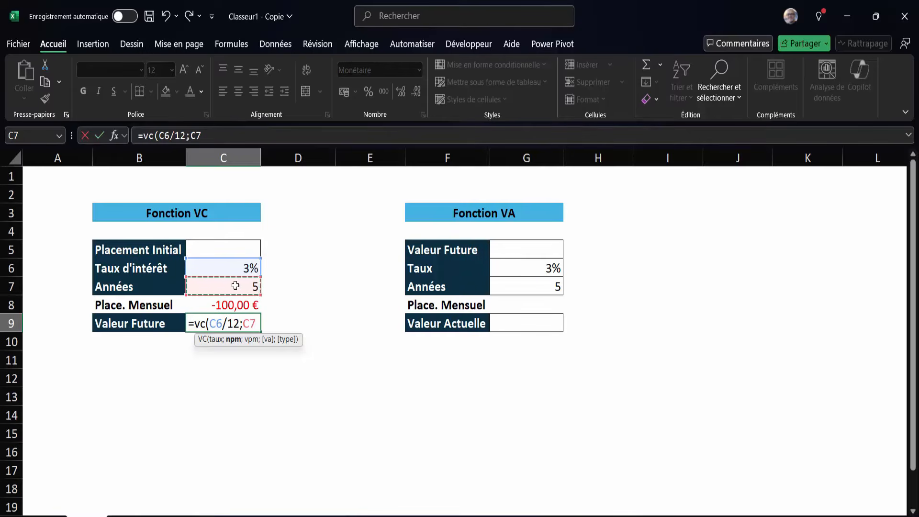
type("*12;")
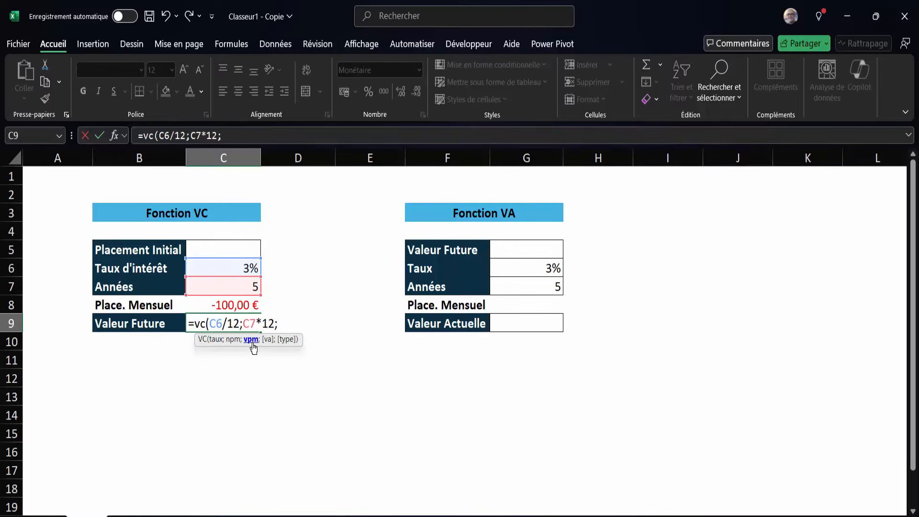
left_click(231, 306)
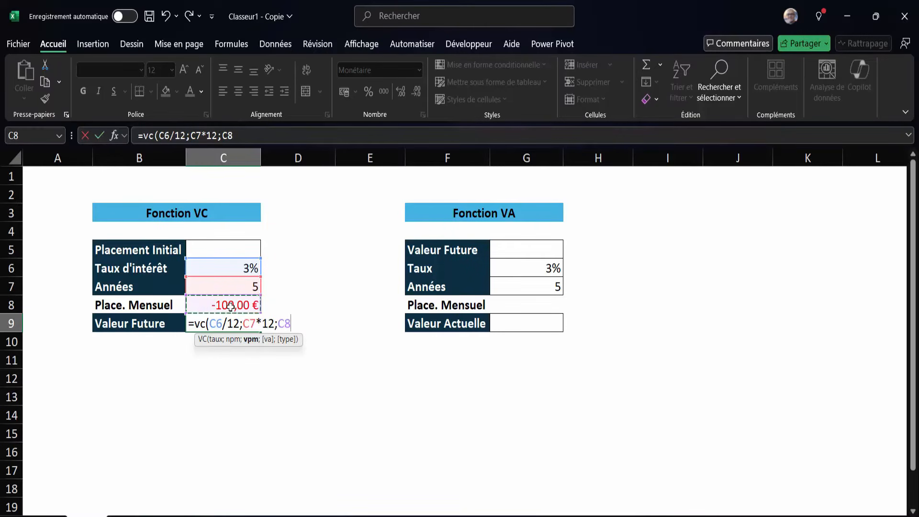
type(";")
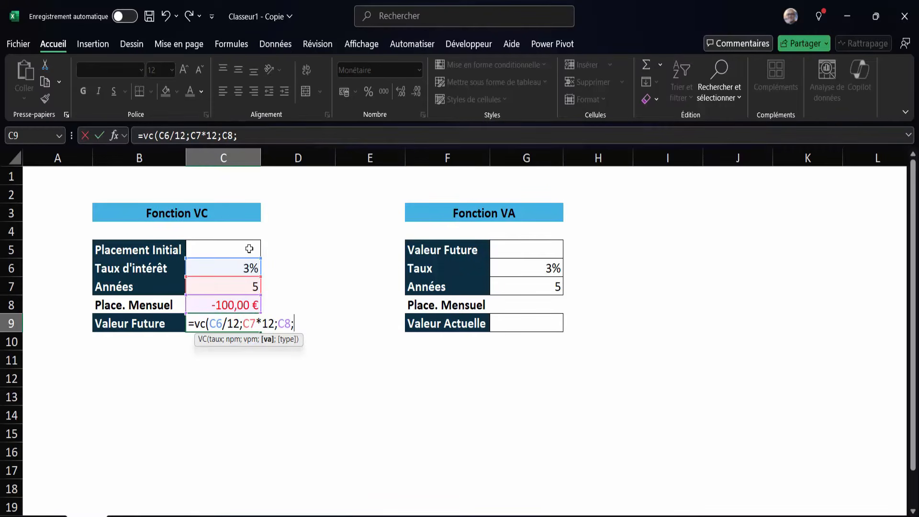
key("BackSpace")
type(")")
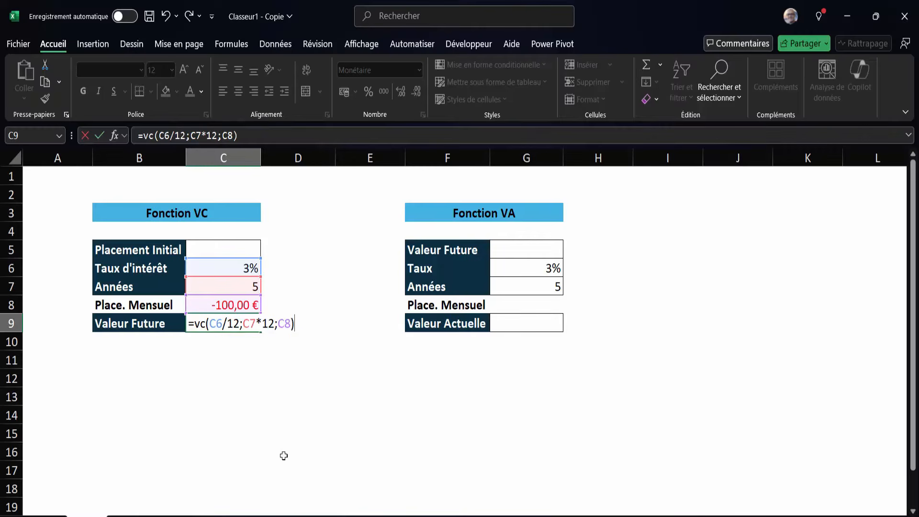
key("Return")
left_click(233, 324)
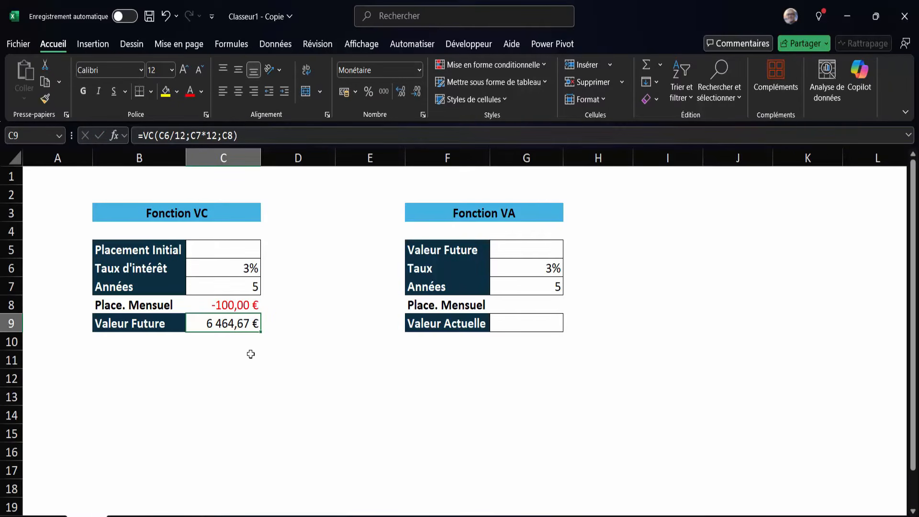
Enter an initial placement of -3000 in cell C5.
left_click(221, 251)
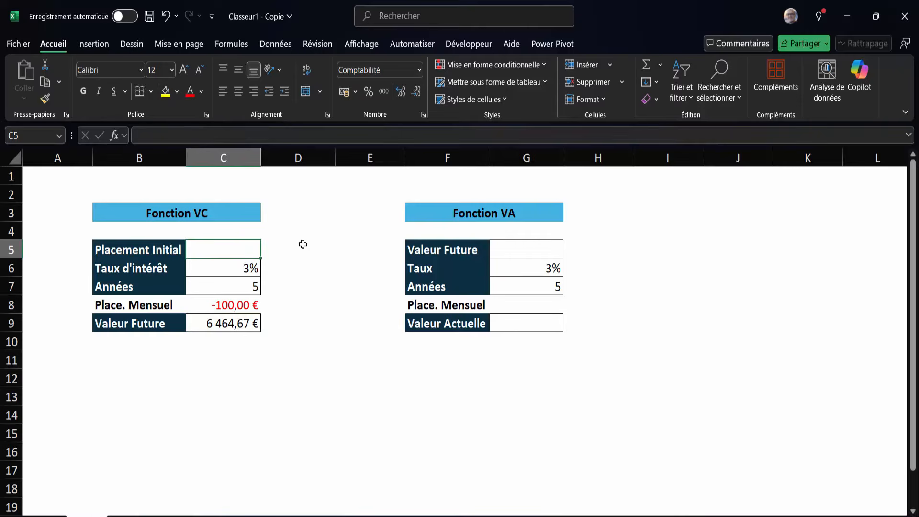
type("-3000")
key("Return")
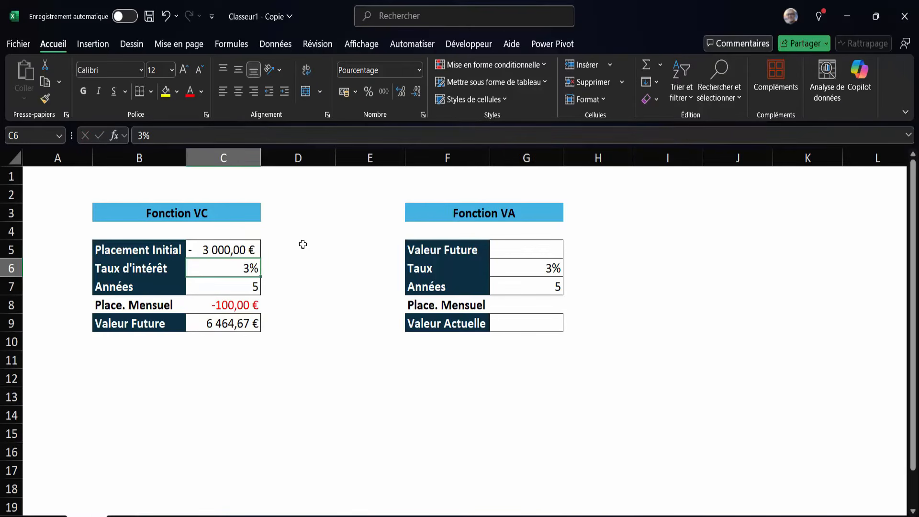
Add C5 as the present value (va) argument after C8 in the VC formula of cell C9.
double_click(241, 323)
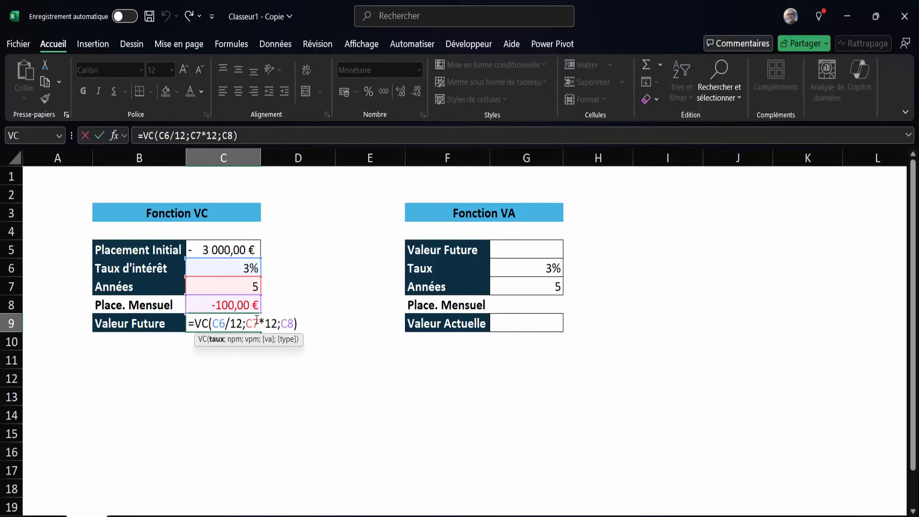
left_click(281, 323)
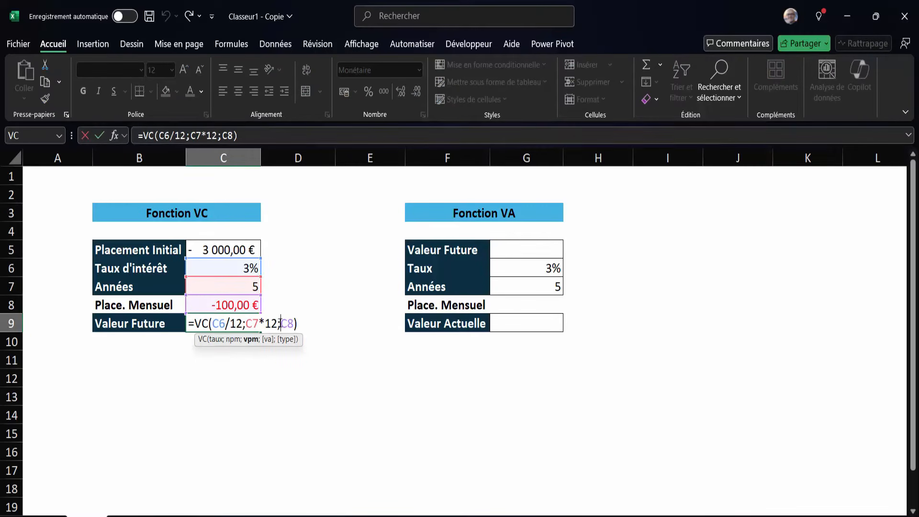
left_click(294, 323)
type(";")
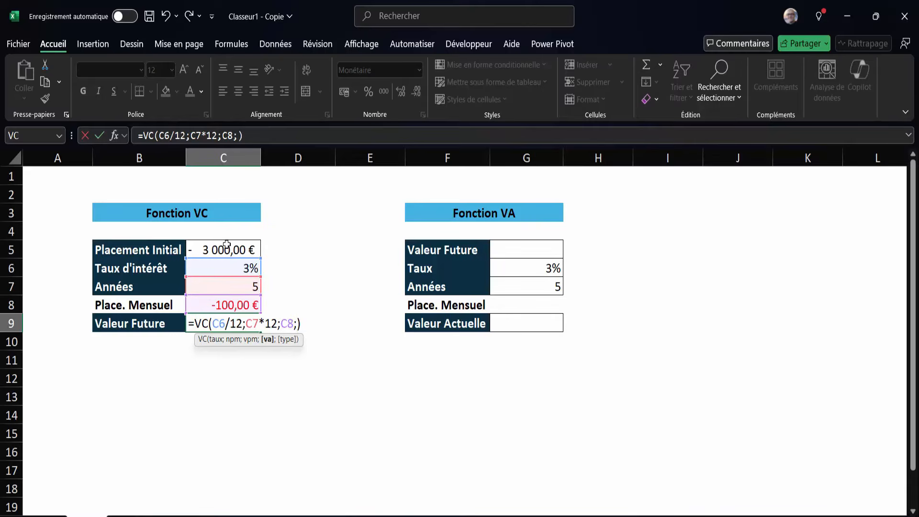
left_click(226, 245)
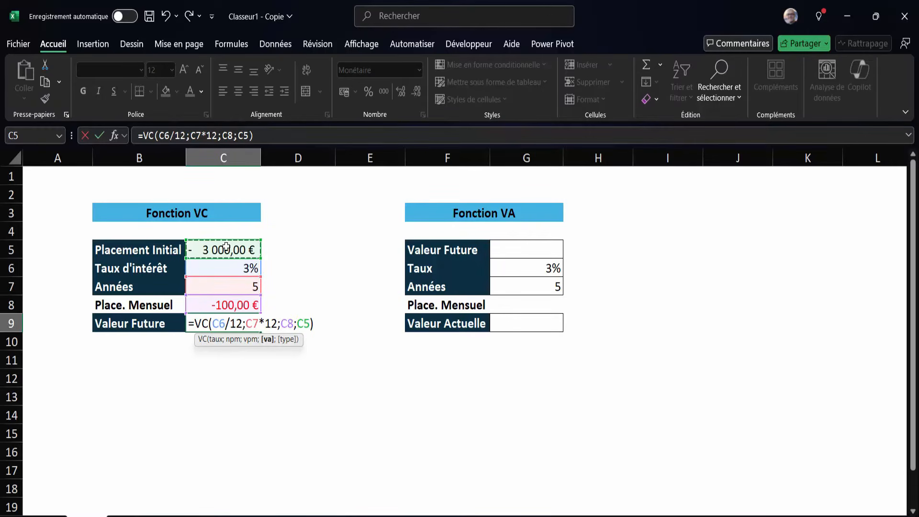
key("Return")
key("Up")
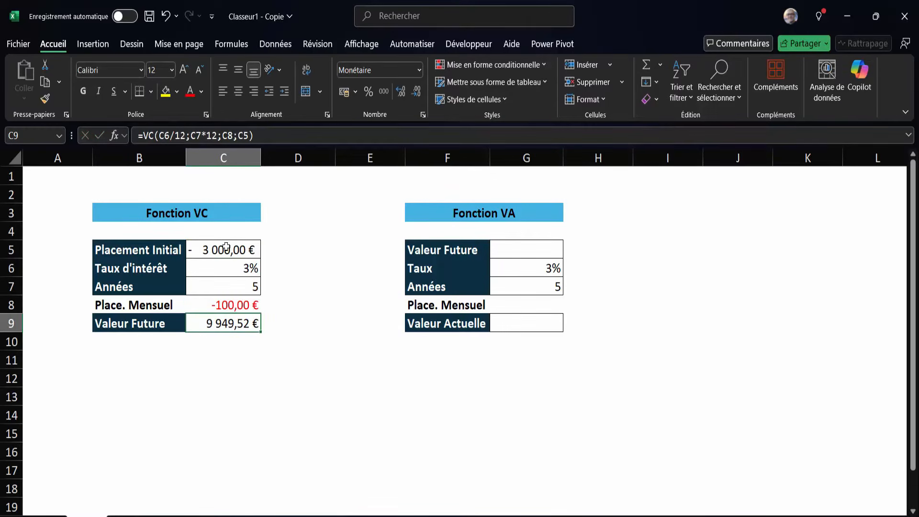
Clear the monthly placement amount in cell C8 of the Fonction VC table.
left_click(225, 308)
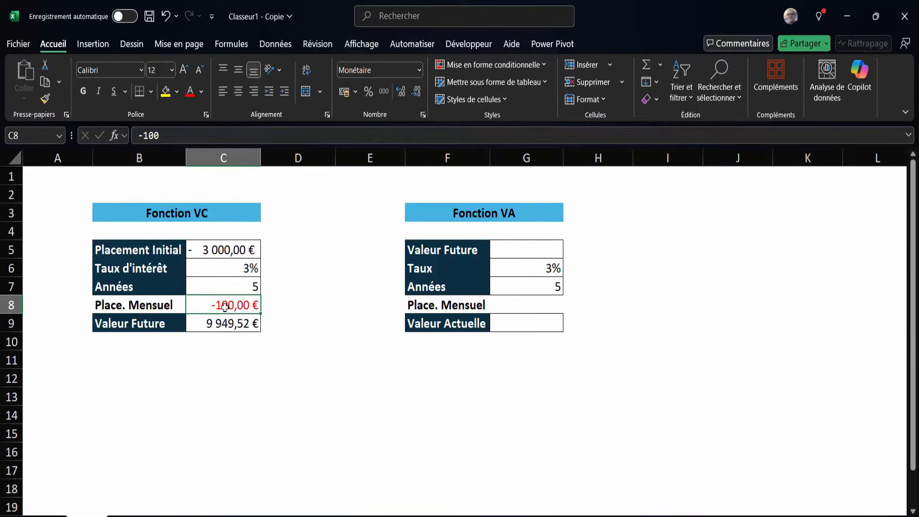
key("Delete")
key("Return")
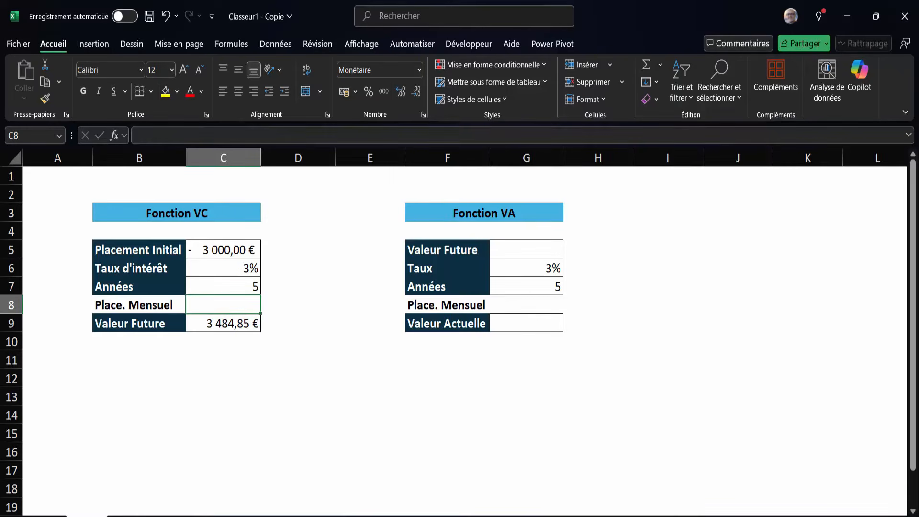
left_click(218, 250)
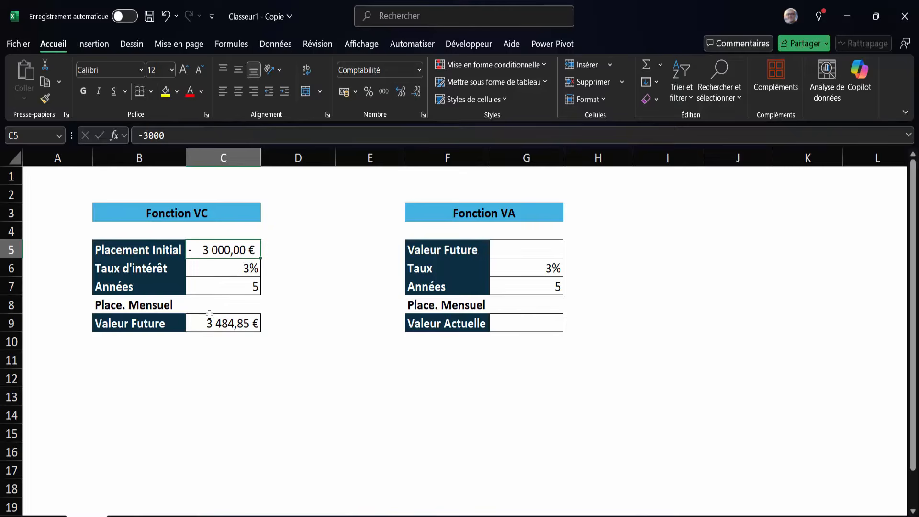
Remove the monthly conversions from the VC formula in C9 so that it reads =VC(C6;C7;C8;C5).
double_click(221, 326)
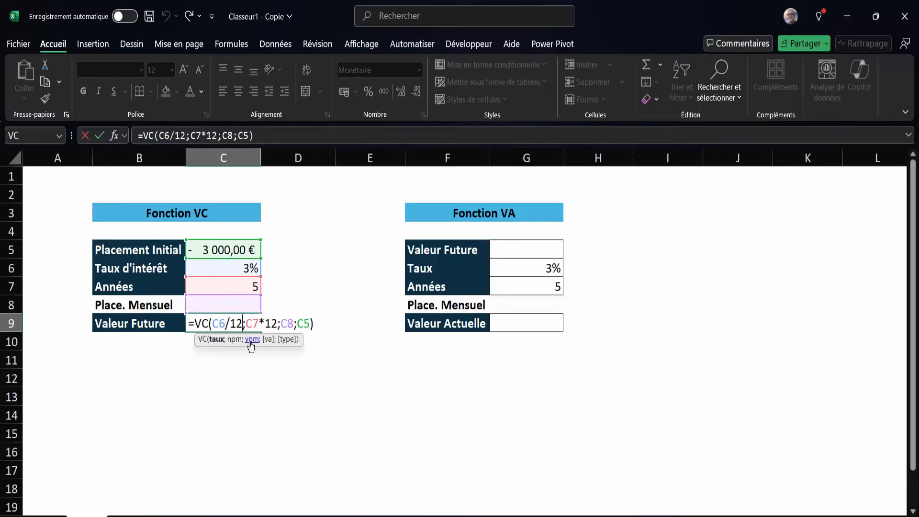
key("BackSpace")
key("BackSpace")
key("BackSpace")
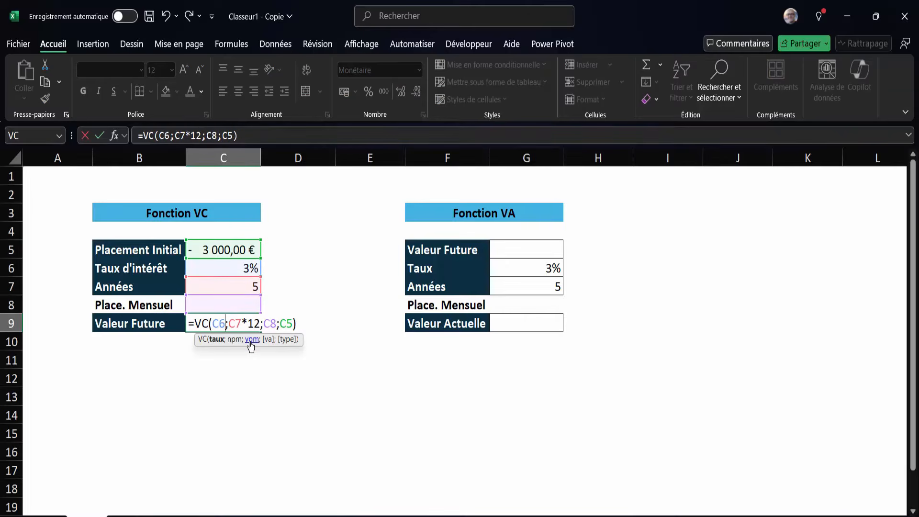
left_click(260, 323)
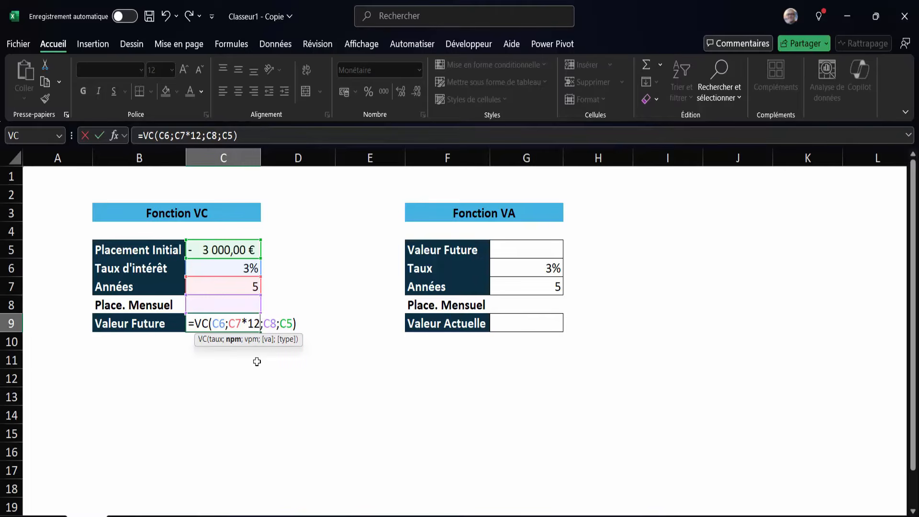
key("BackSpace")
key("BackSpace")
key("BackSpace")
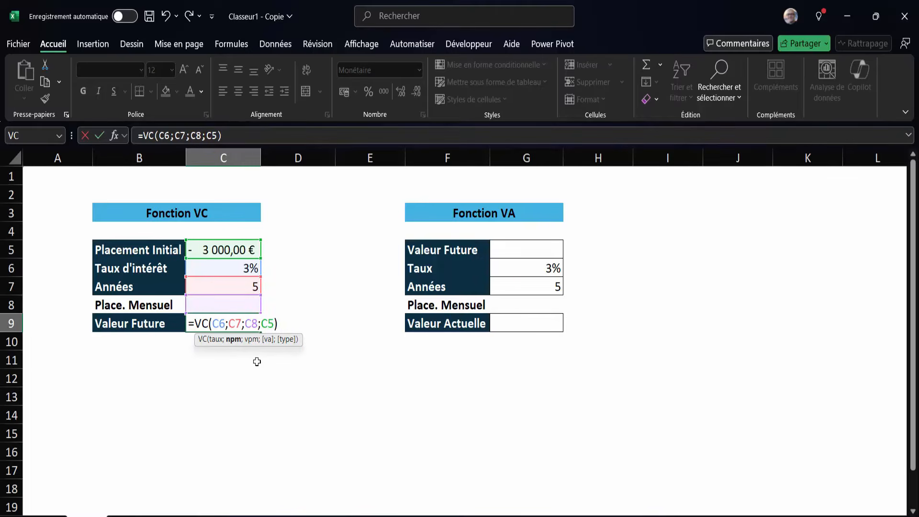
key("Return")
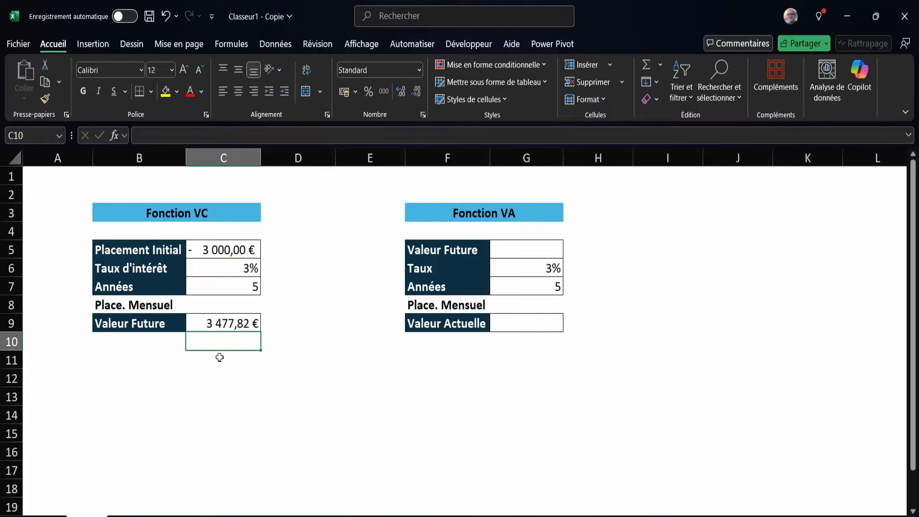
Enter the manual compound interest formula =1000*(1+3%)^5 in cell B13.
left_click(184, 395)
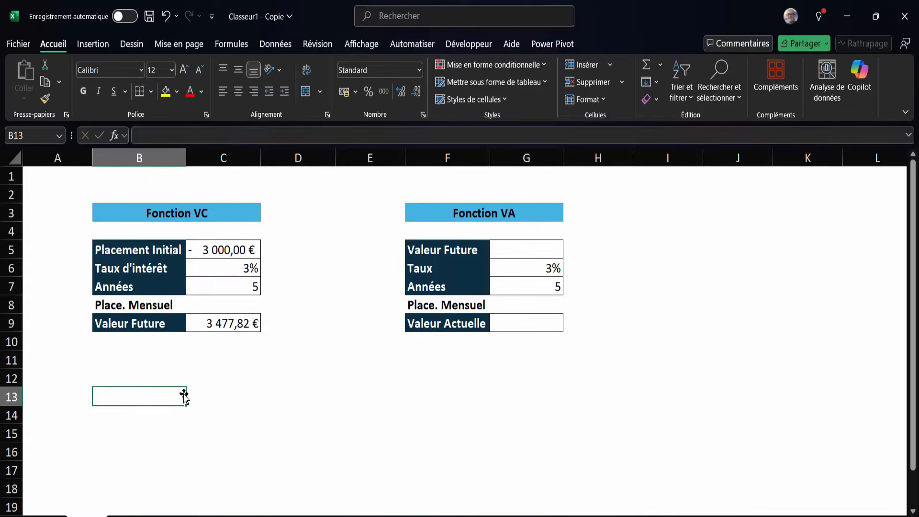
type("=")
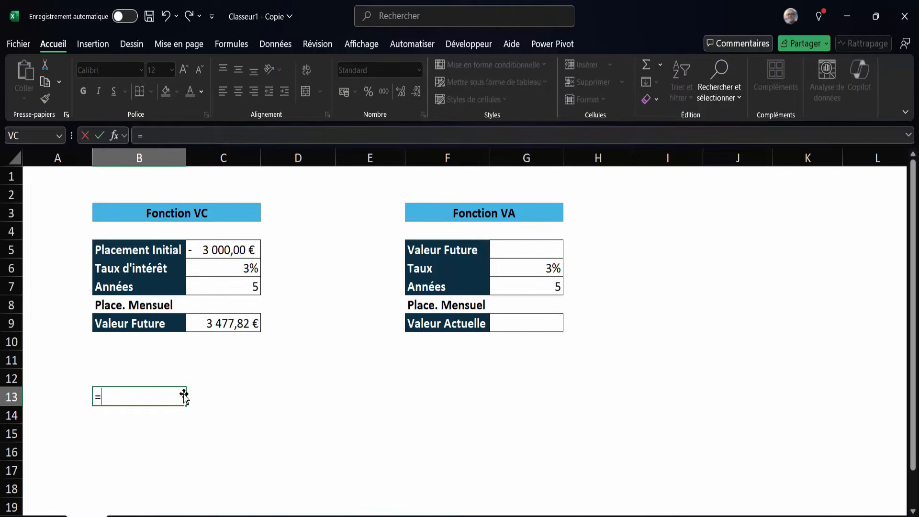
type("1000*(")
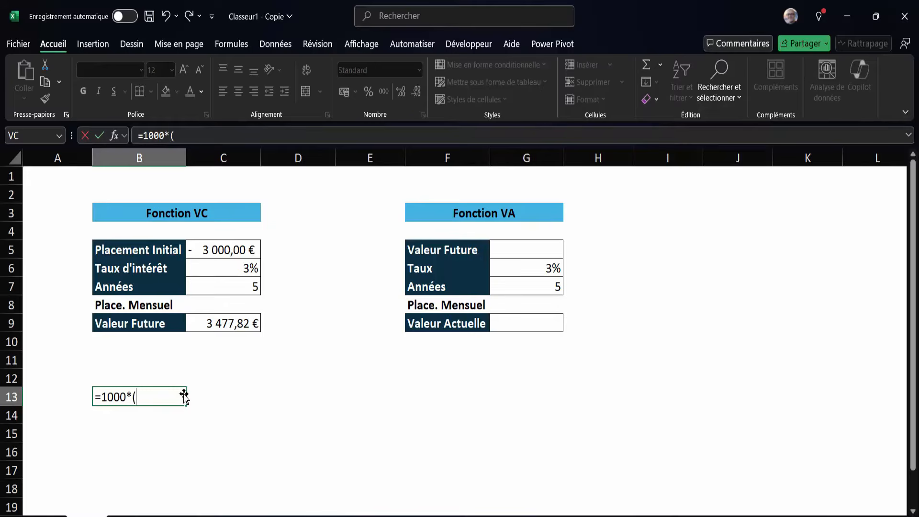
type("1+3%)^5")
left_click(220, 400)
Change the principal in the B13 formula to 3000, giving =3000*(1+3%)^5.
left_click(156, 394)
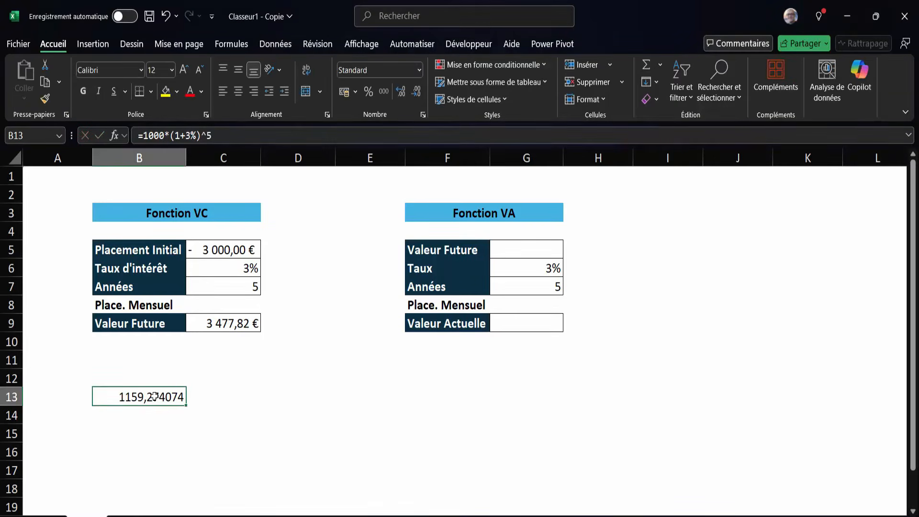
double_click(154, 397)
left_click(107, 398)
key("BackSpace")
type("3")
key("Return")
Compare the manual result in B13 with the VC result in C9 and clear cell B13.
left_click(179, 400)
left_click(232, 321)
left_click(179, 400)
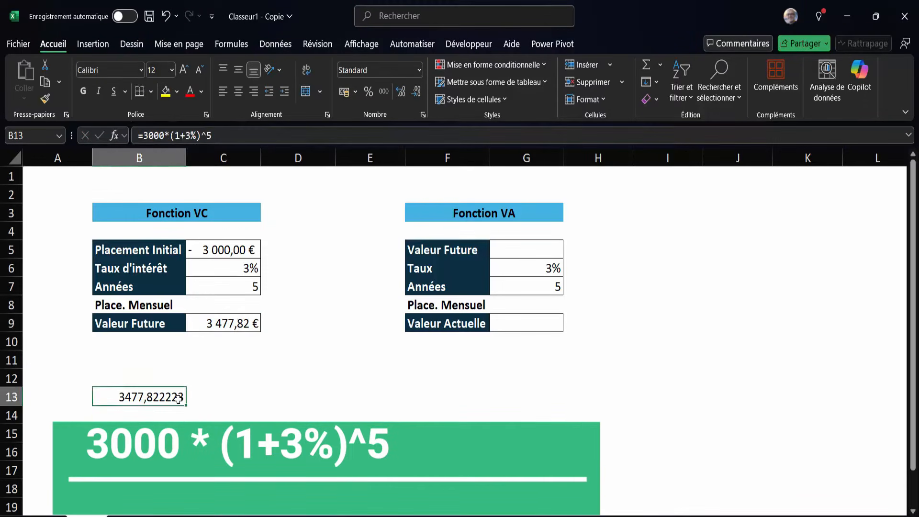
key("Delete")
left_click(433, 411)
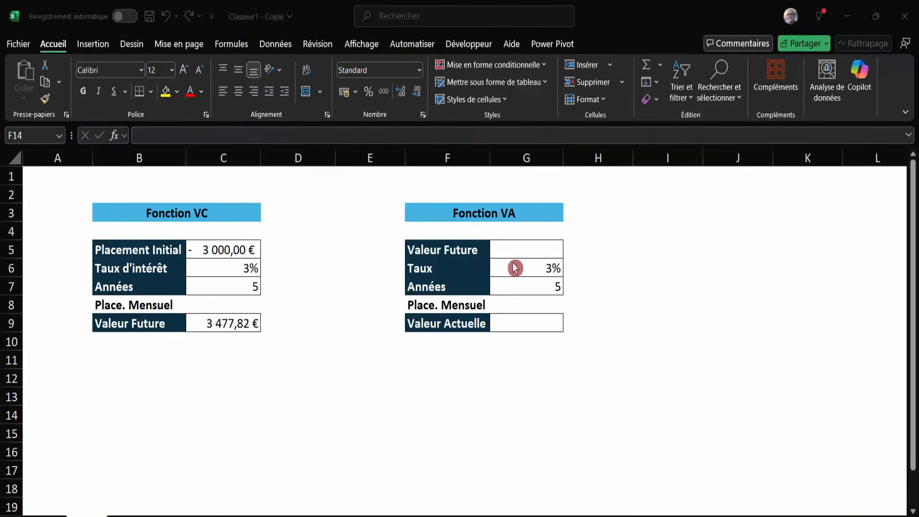
Set the Valeur Future cell G5 in the Fonction VA table to the negative of C9 with the formula =-C9.
left_click(518, 253)
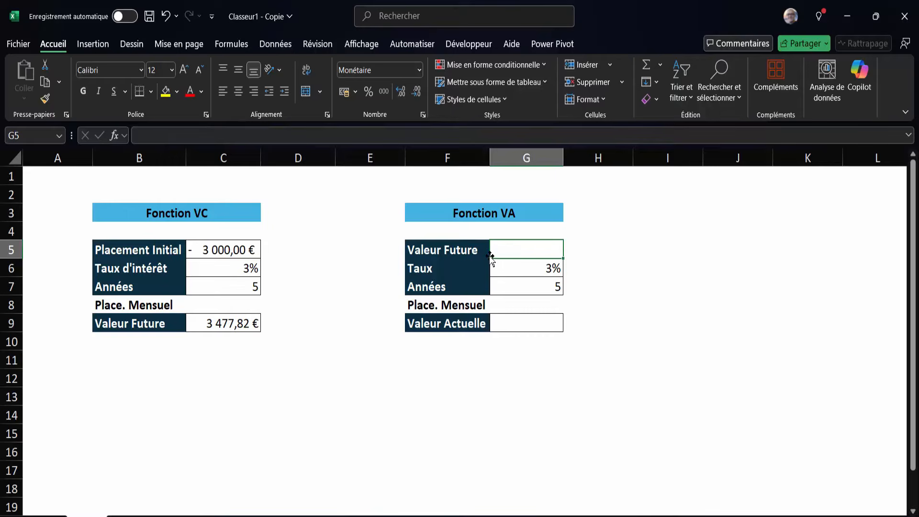
left_click(216, 248)
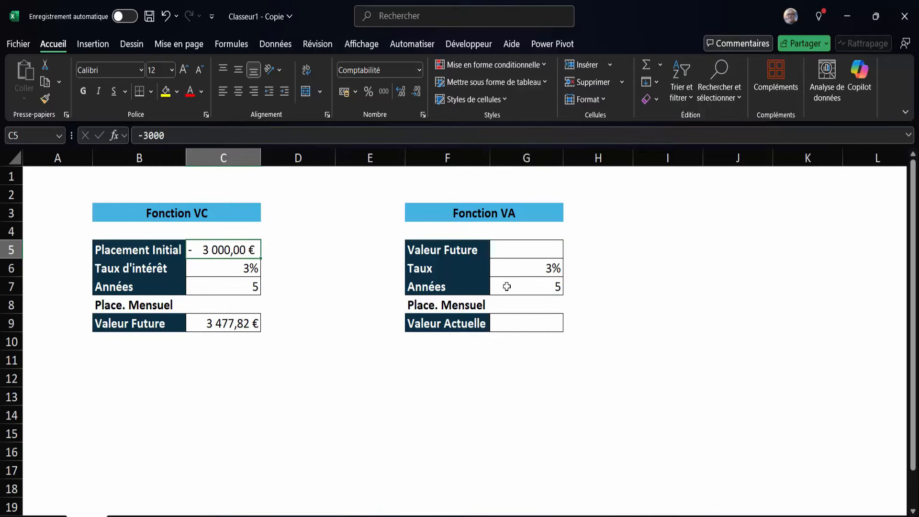
left_click(518, 270)
left_click(522, 288)
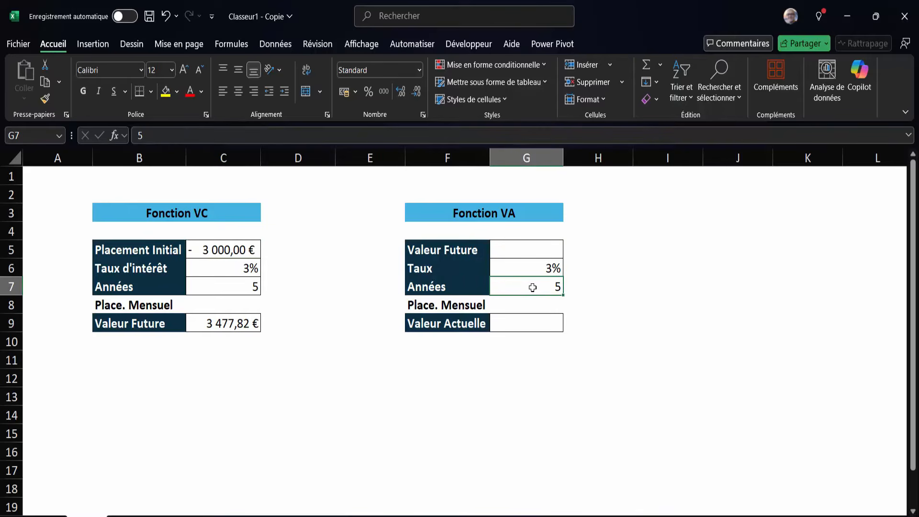
left_click(530, 247)
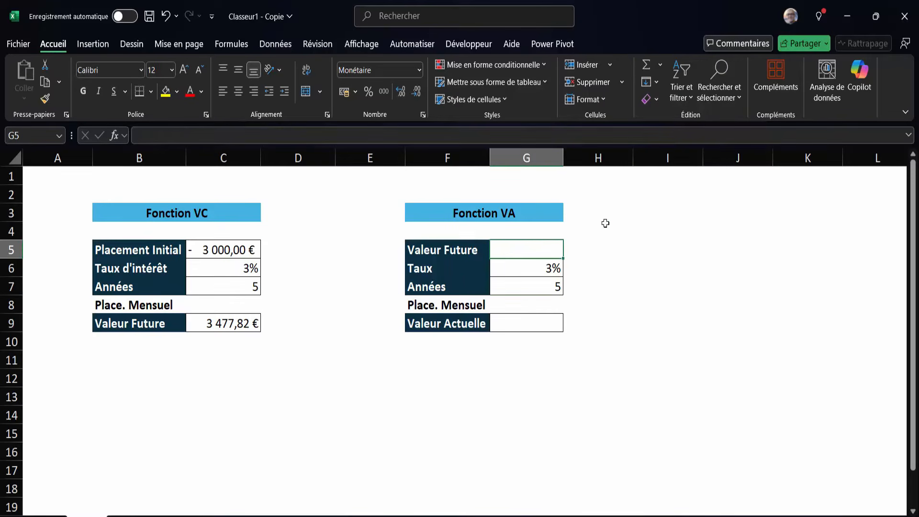
type("=")
key("BackSpace")
type("-")
left_click(235, 330)
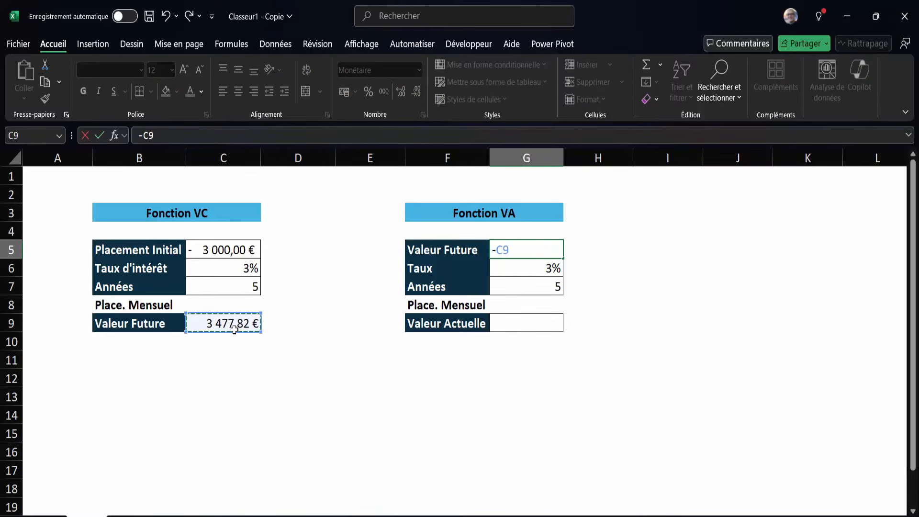
key("Return")
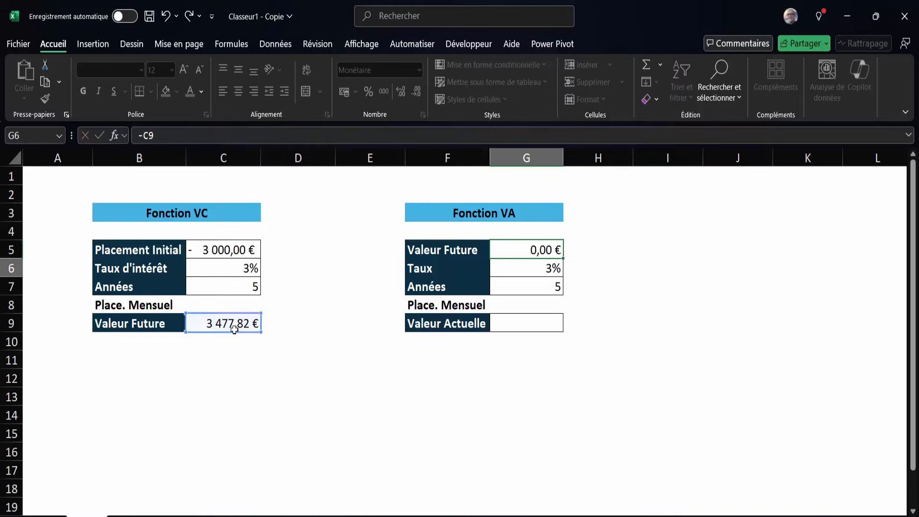
left_click(511, 252)
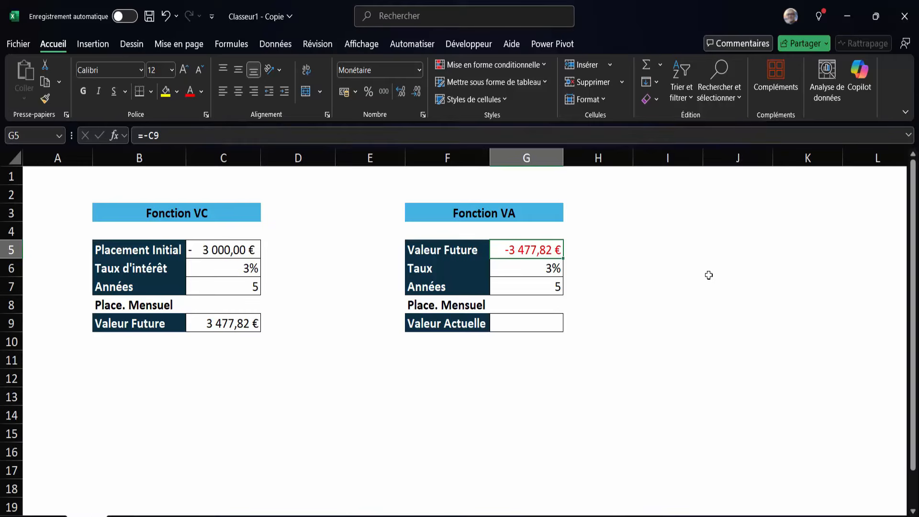
Start a VA formula in the Valeur Actuelle cell G9 with G6 as the rate and G7 as the number of periods.
left_click(530, 322)
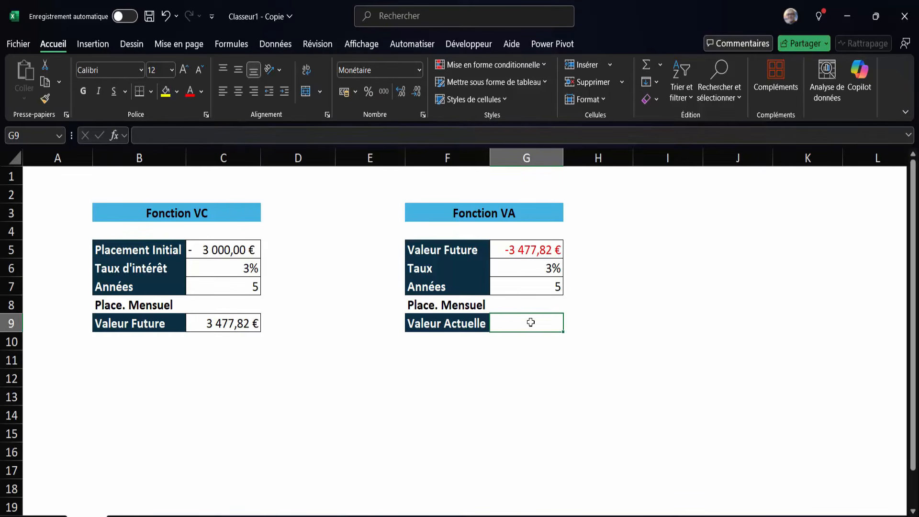
left_click(516, 324)
type("=VA(")
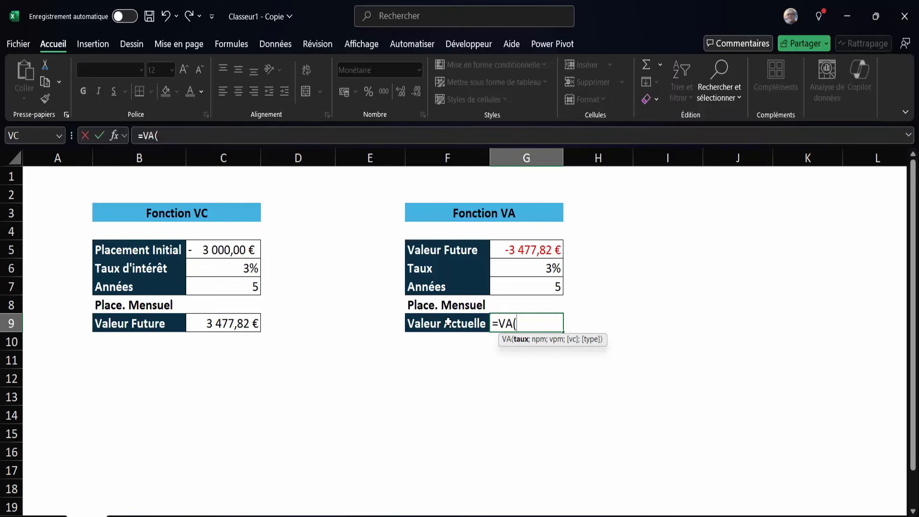
left_click(529, 272)
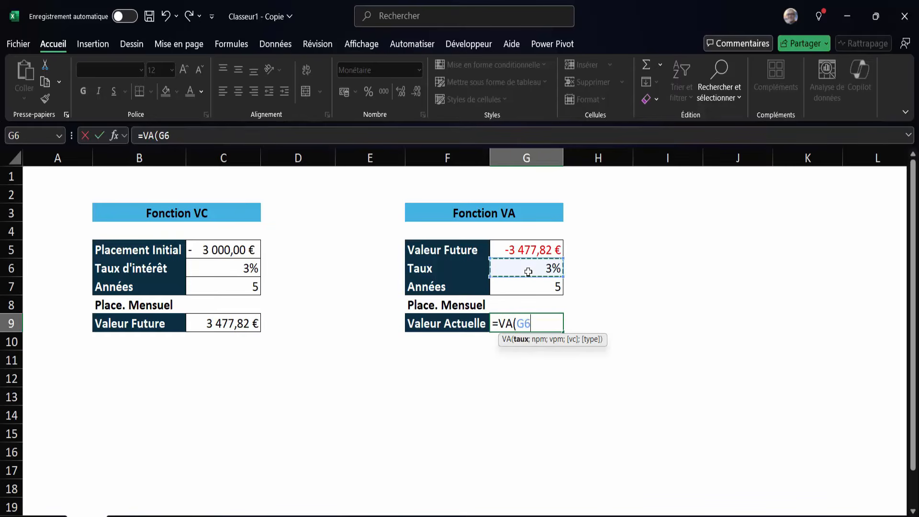
type(";")
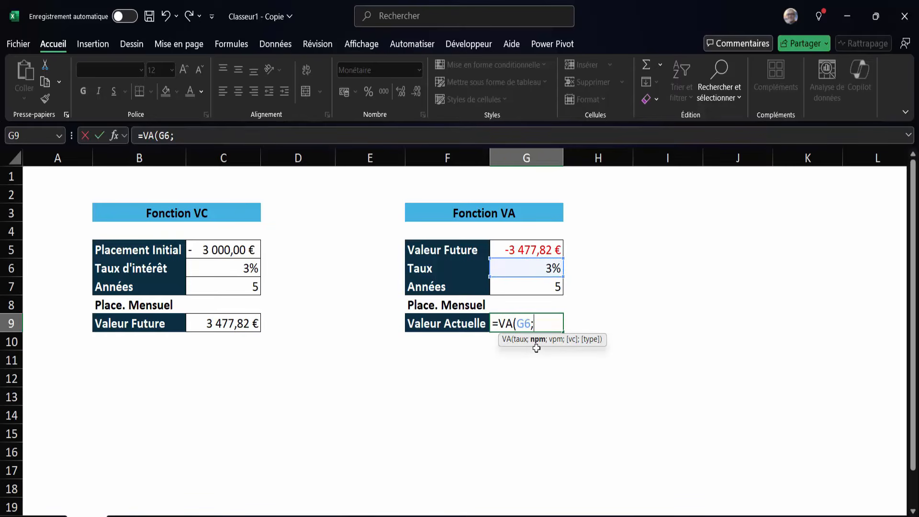
left_click(548, 287)
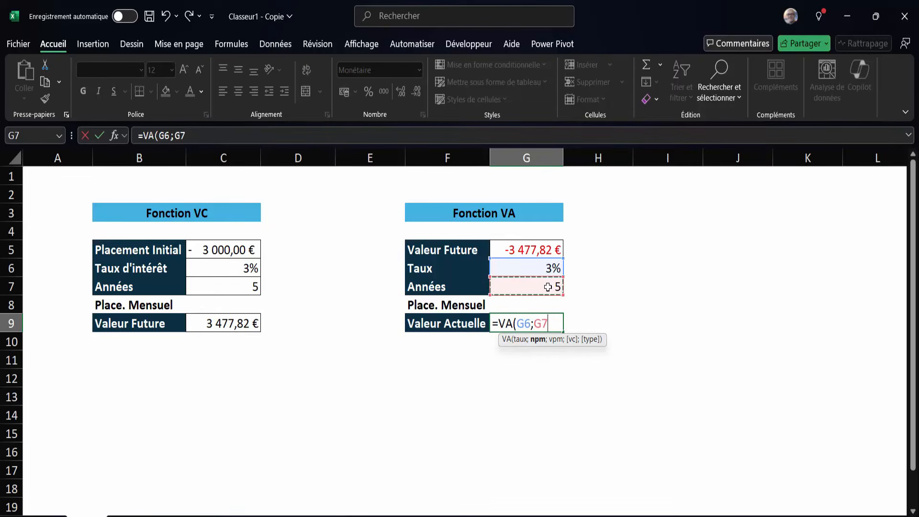
type(";")
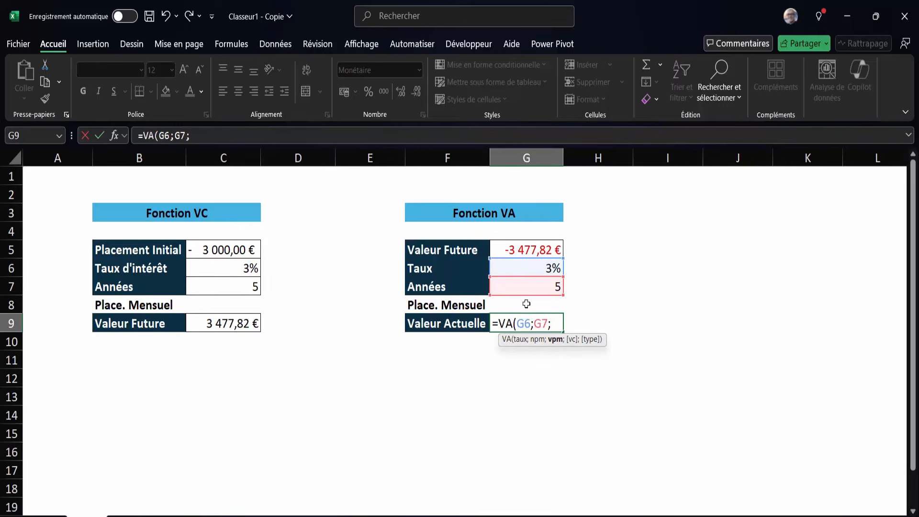
Complete the VA formula in G9 with the vpm argument left empty and G5 as the future value, giving =VA(G6;G7;;G5).
type(";")
left_click(519, 244)
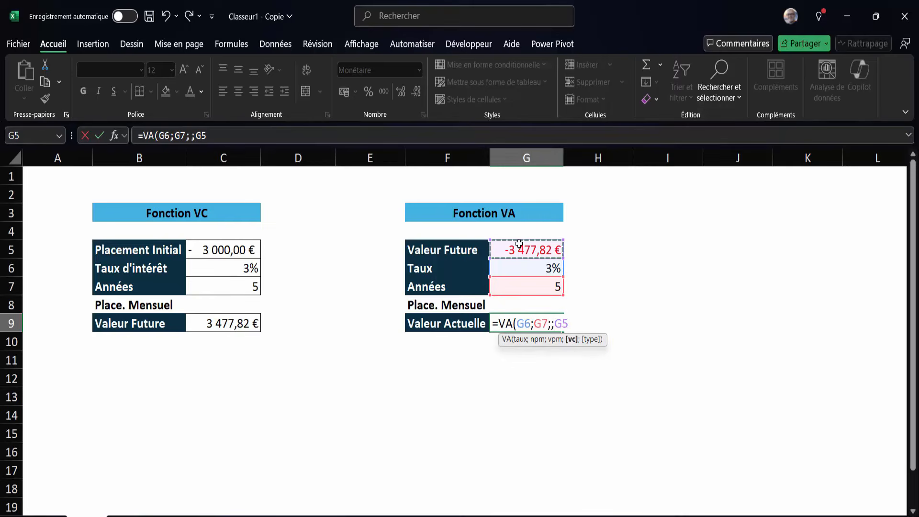
type(";")
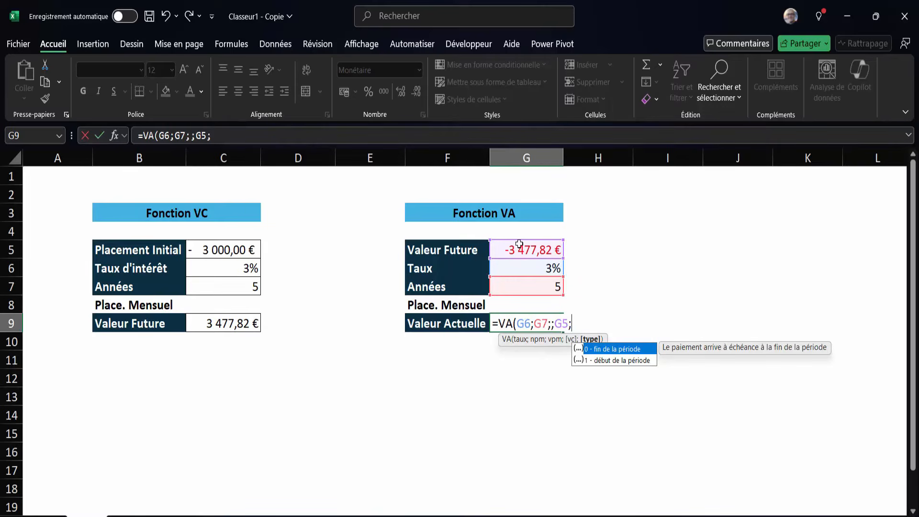
key("BackSpace")
type(")")
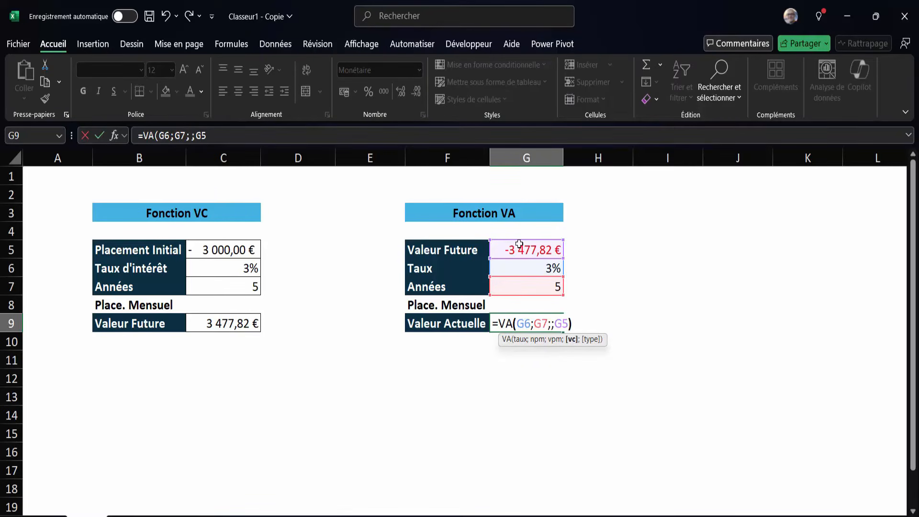
key("Return")
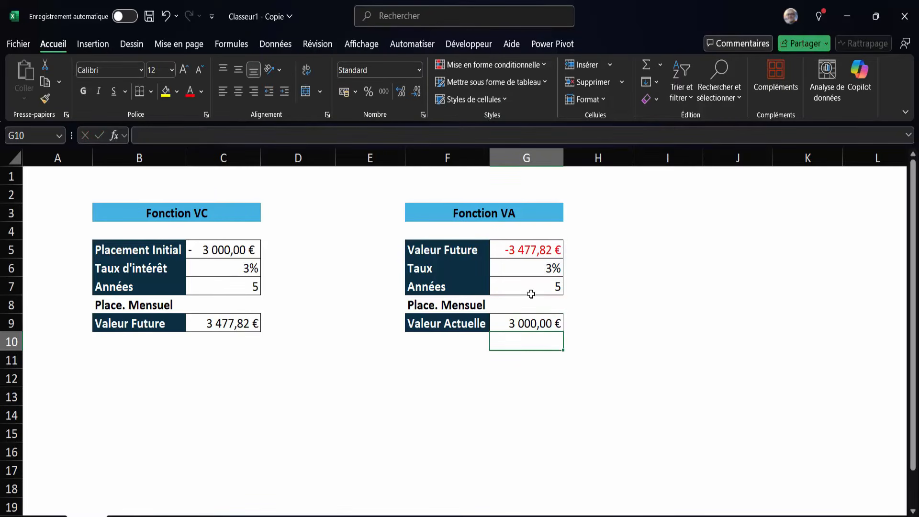
left_click(533, 320)
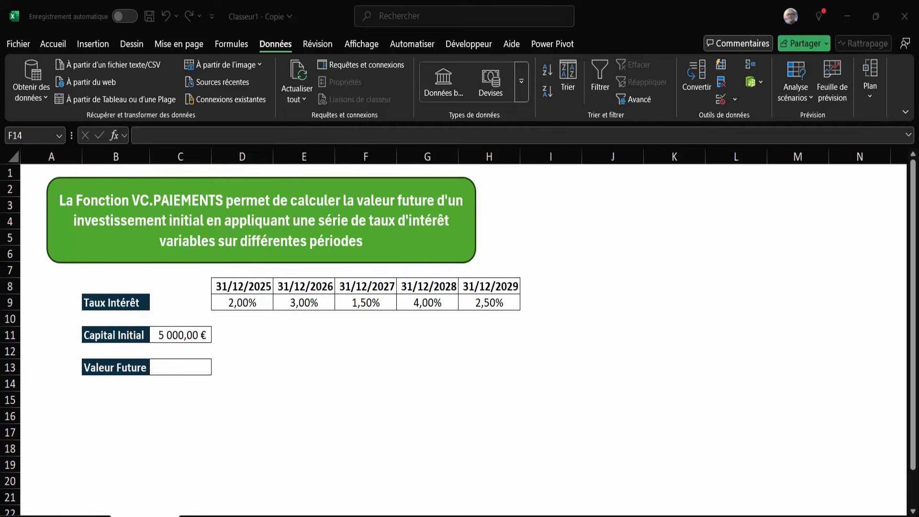
Calculate the Valeur Future in C13 from the initial capital and the variable rates with the formula =VC.PAIEMENTS(C11;D9:H9).
left_click(186, 334)
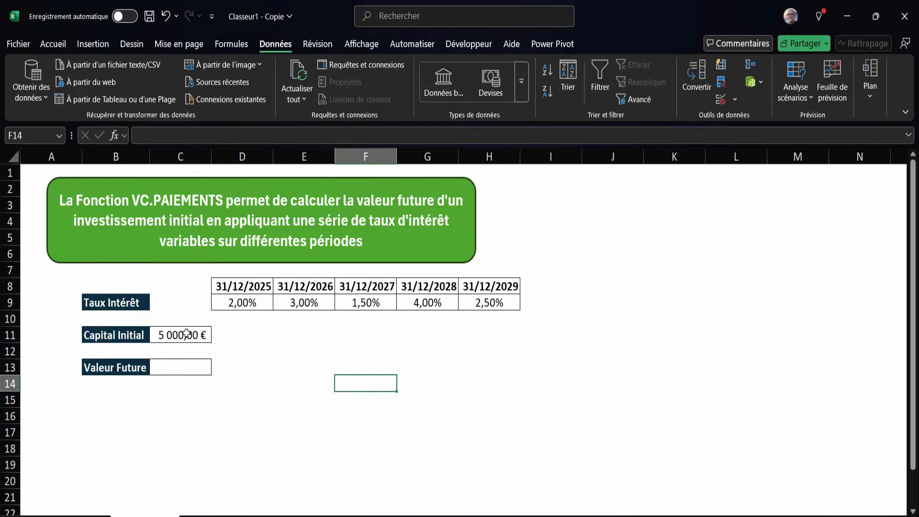
left_click(186, 333)
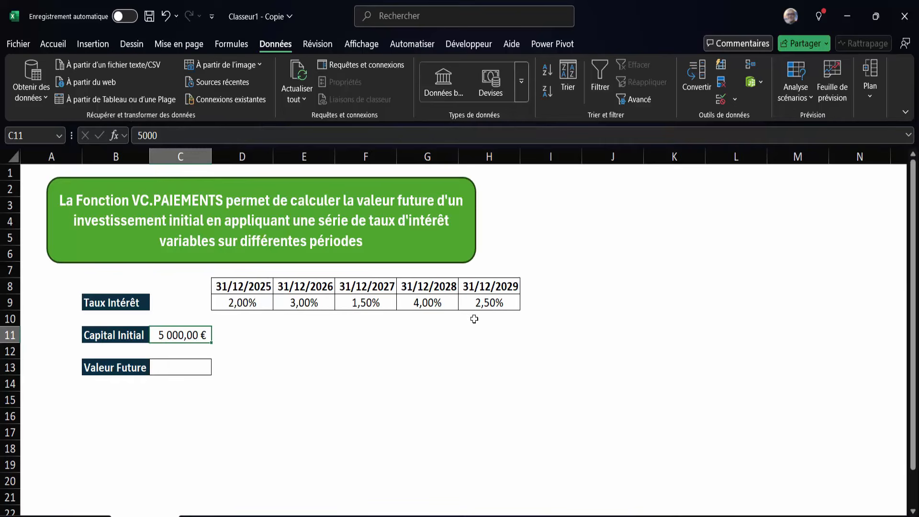
left_click(185, 372)
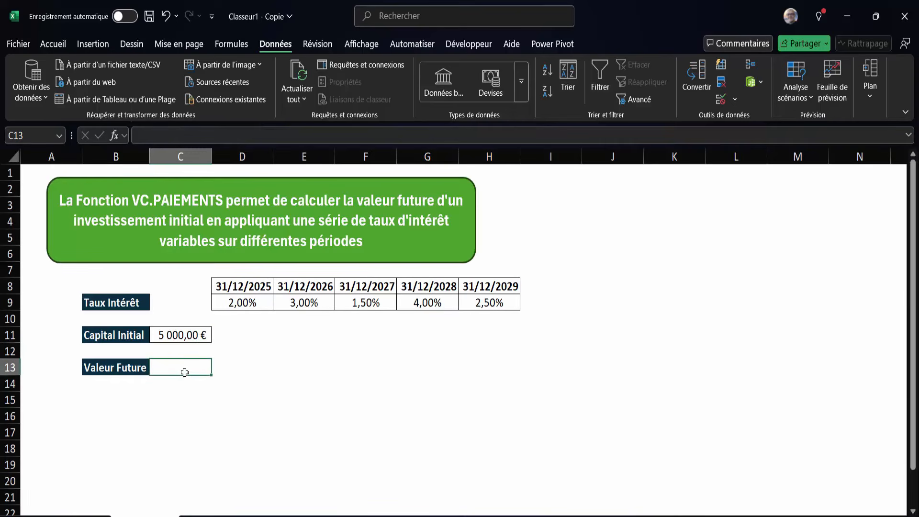
type("=vc")
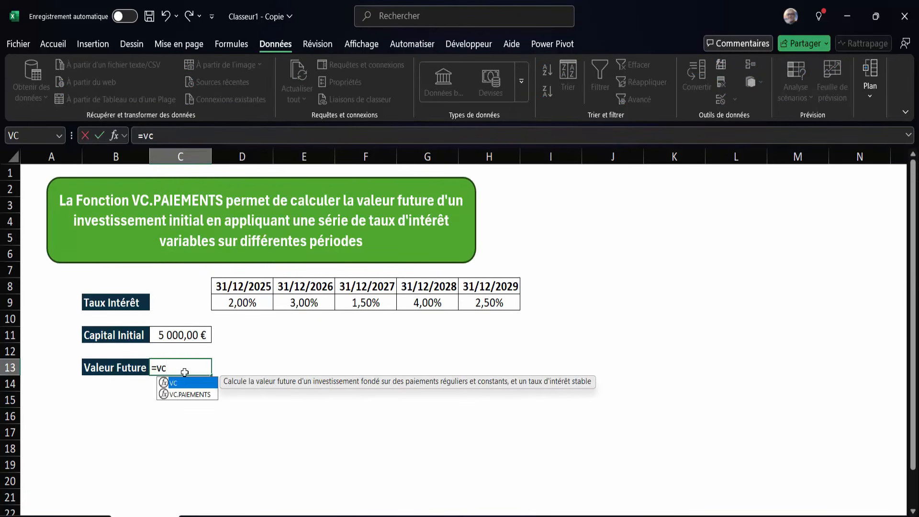
double_click(197, 394)
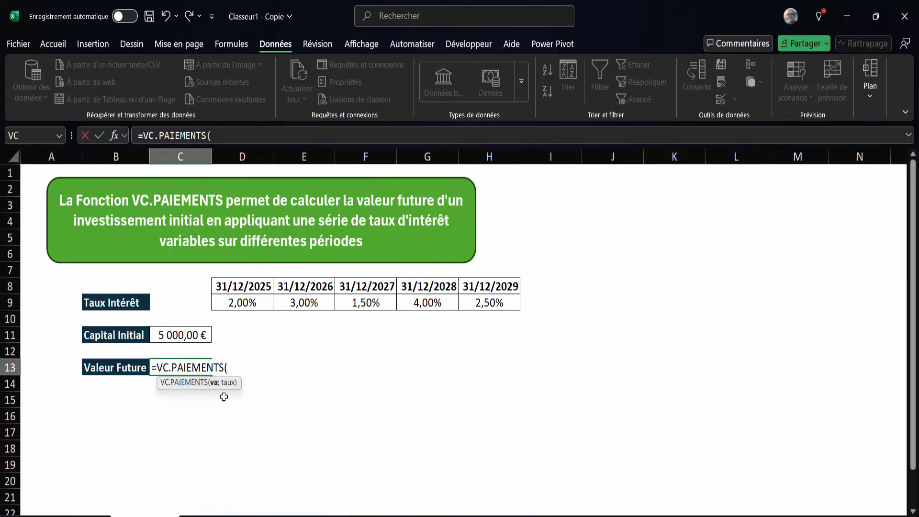
left_click(184, 337)
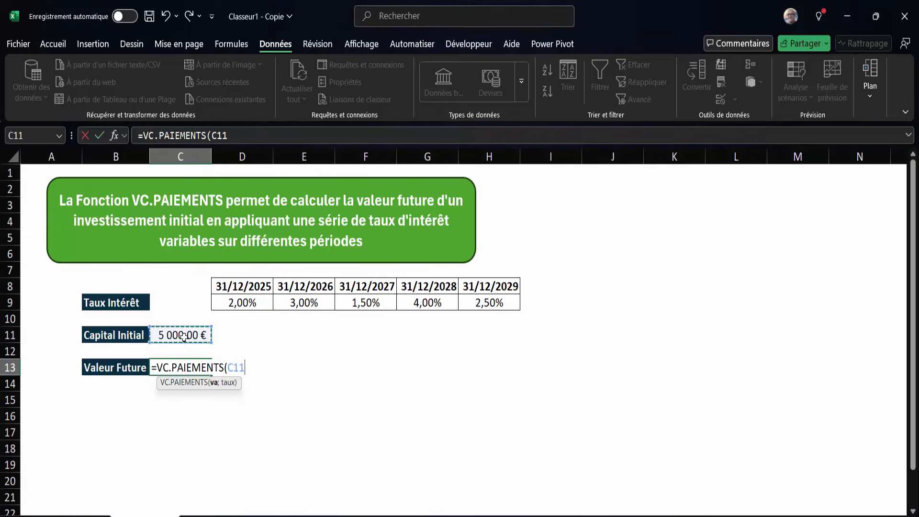
type(";")
left_click_drag(238, 303, 493, 300)
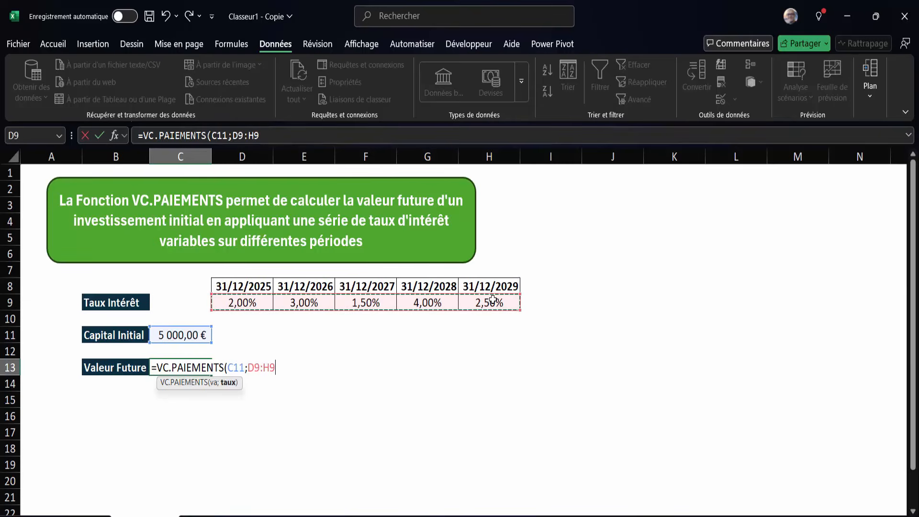
key("Return")
left_click(179, 370)
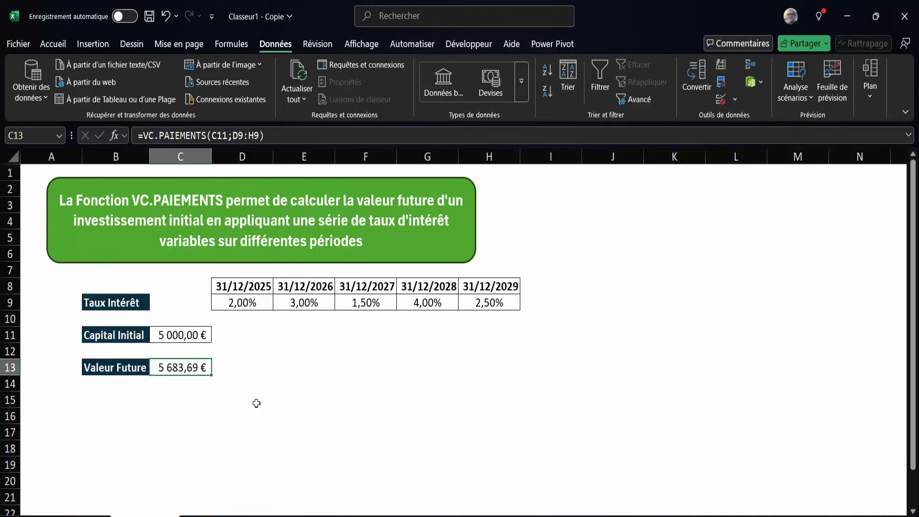
Paste the copied year-by-year calculation for Année1 to Année5 below the result, starting at cell C16.
left_click(374, 433)
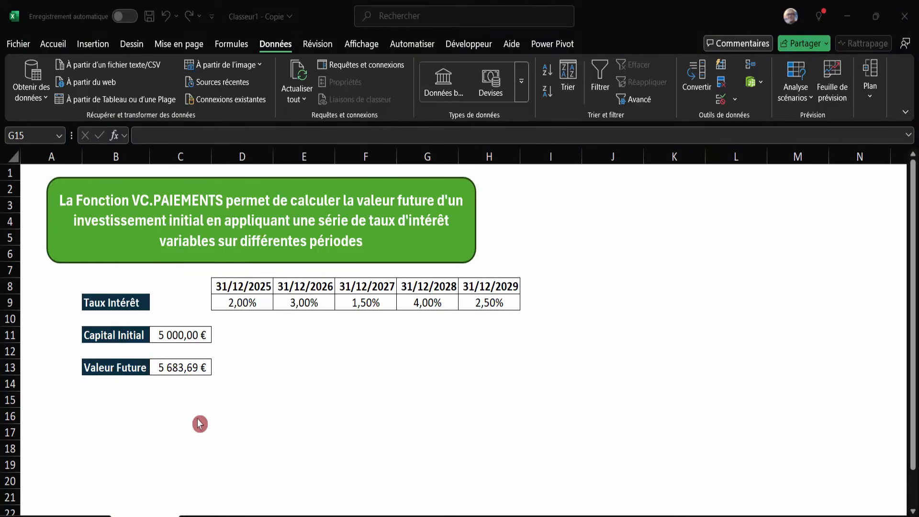
left_click(168, 419)
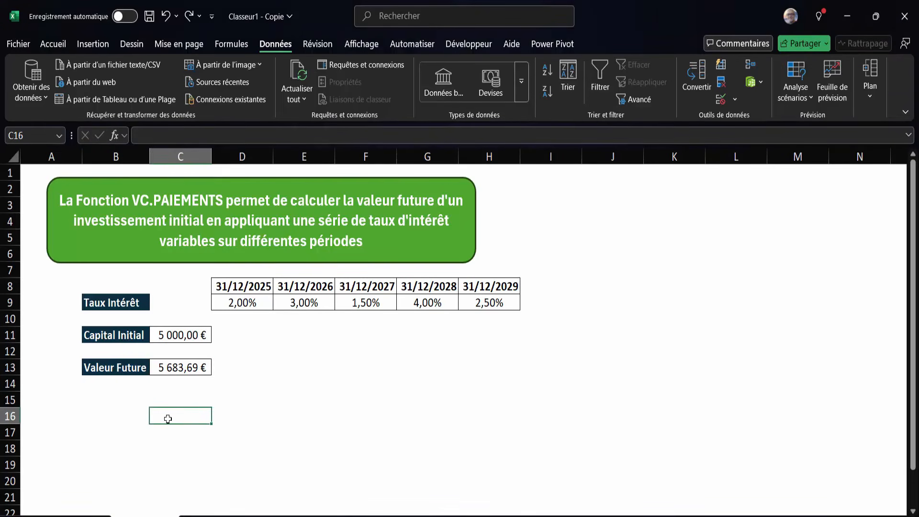
key("ctrl+v")
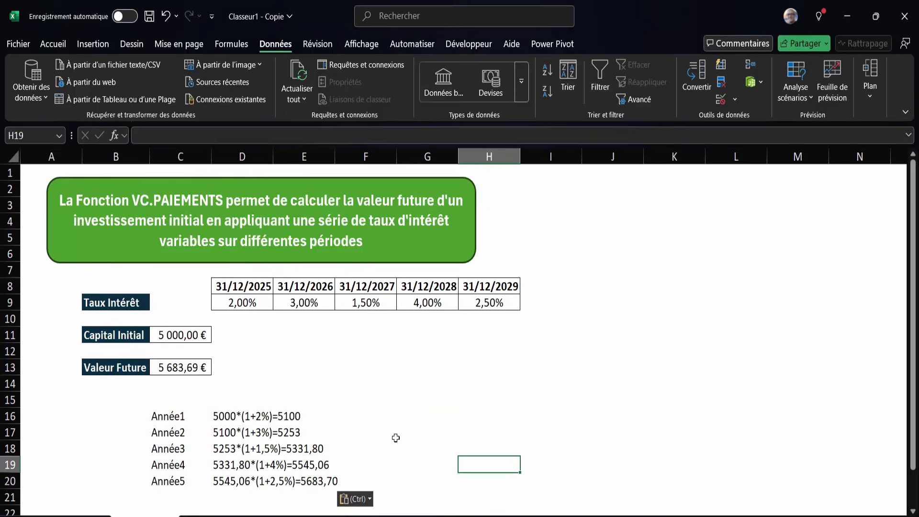
scroll(394, 437, "down", 1)
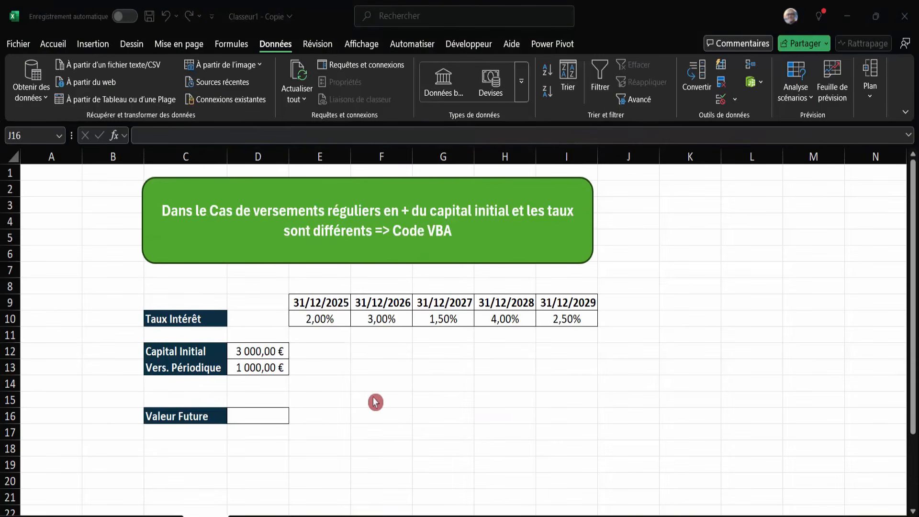
Examine the Capital Initial in D12 and the yearly interest rates in row 10 on the sheet for regular payments.
left_click(375, 402)
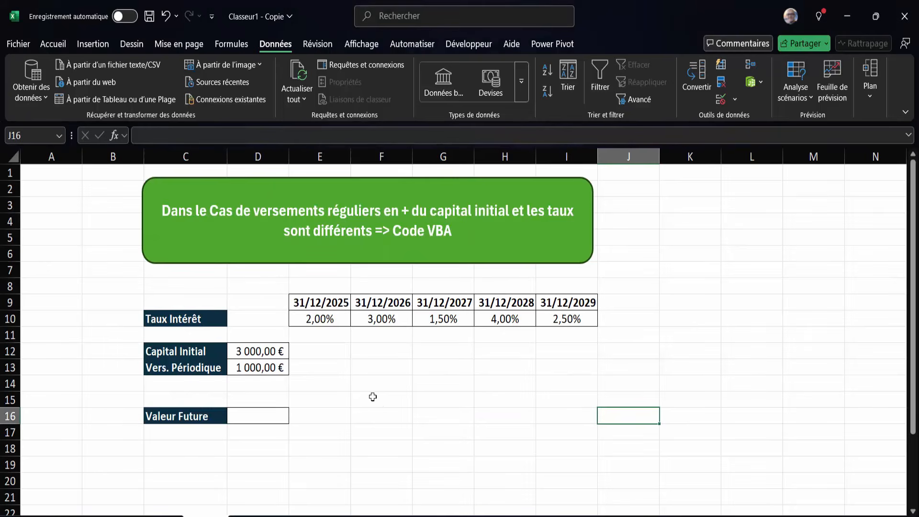
left_click(264, 353)
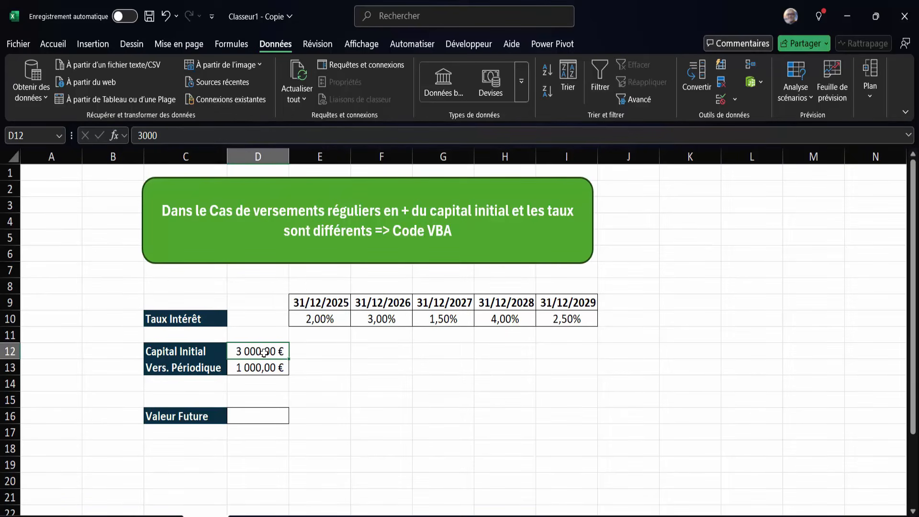
left_click(320, 319)
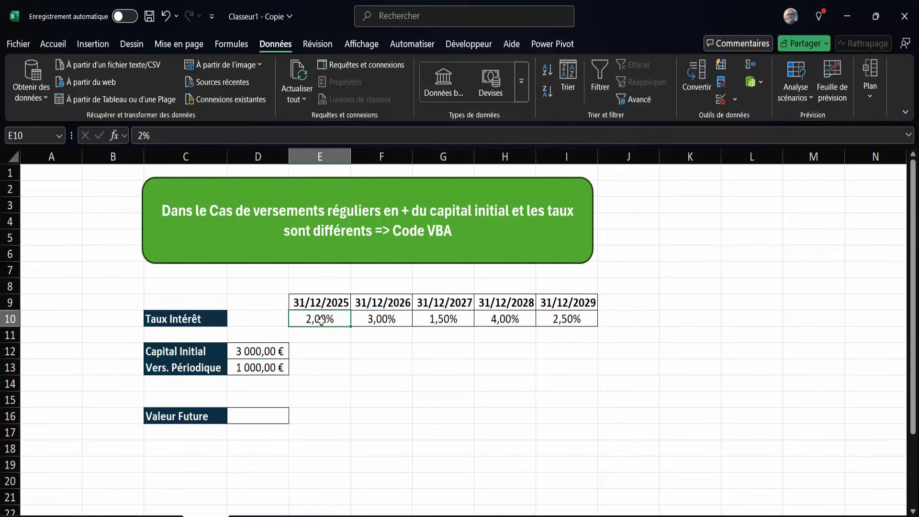
left_click(381, 319)
left_click(446, 320)
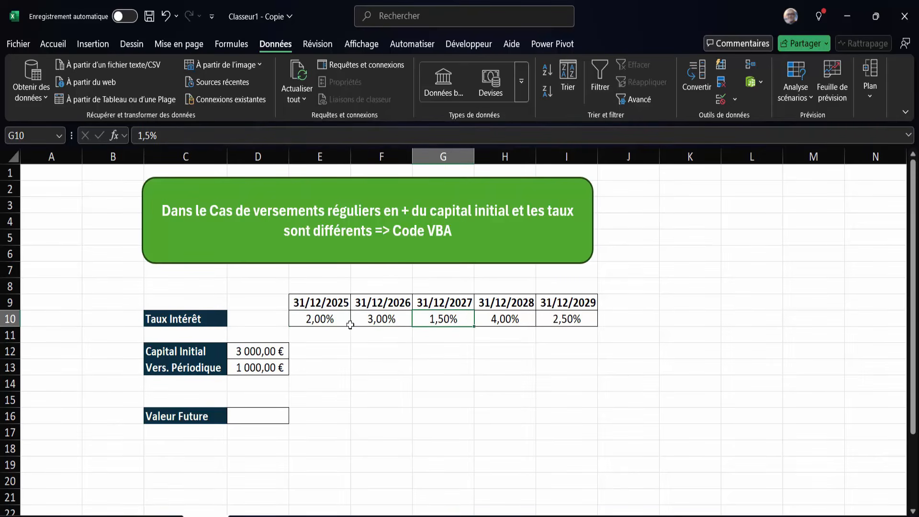
left_click(323, 320)
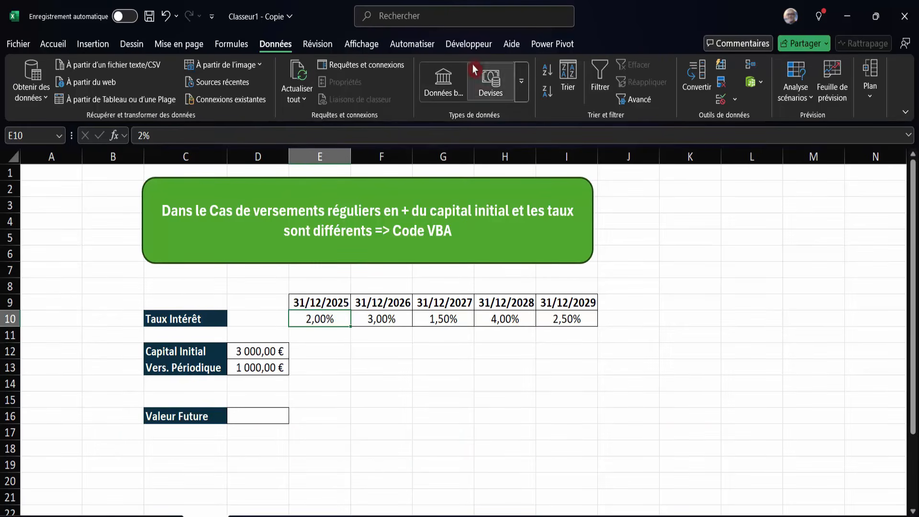
Check in the ribbon customization options that the Développeur tab is enabled.
left_click(475, 47)
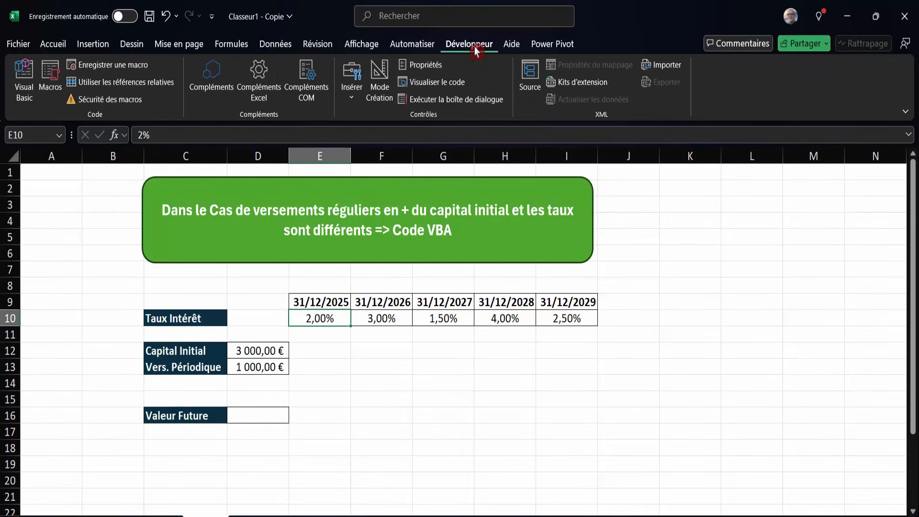
left_click(16, 47)
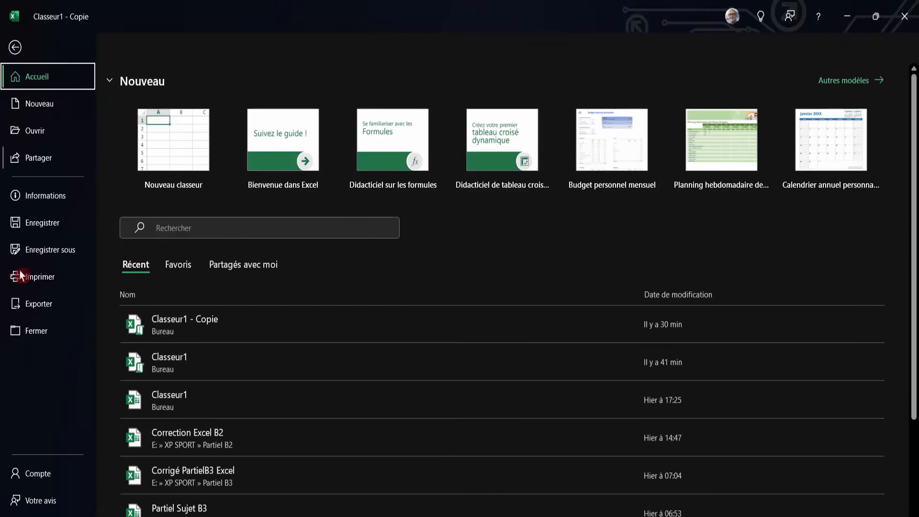
key("Escape")
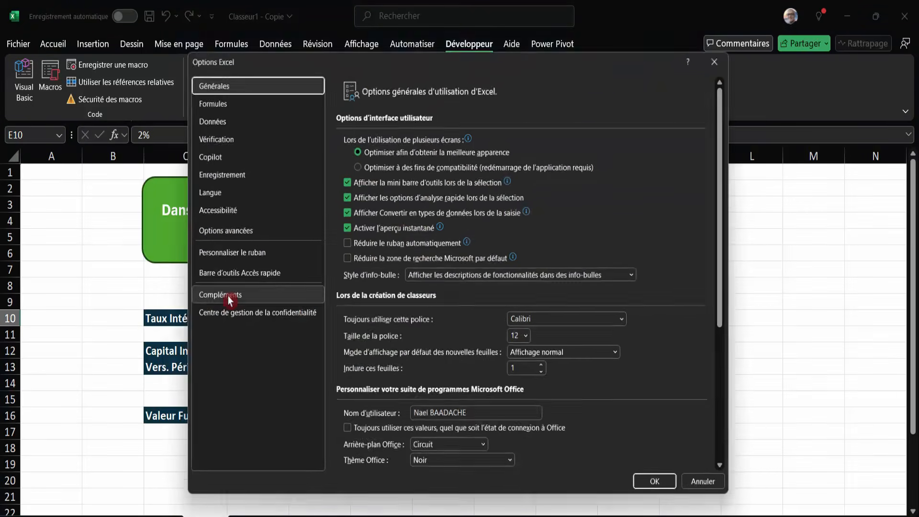
left_click(226, 258)
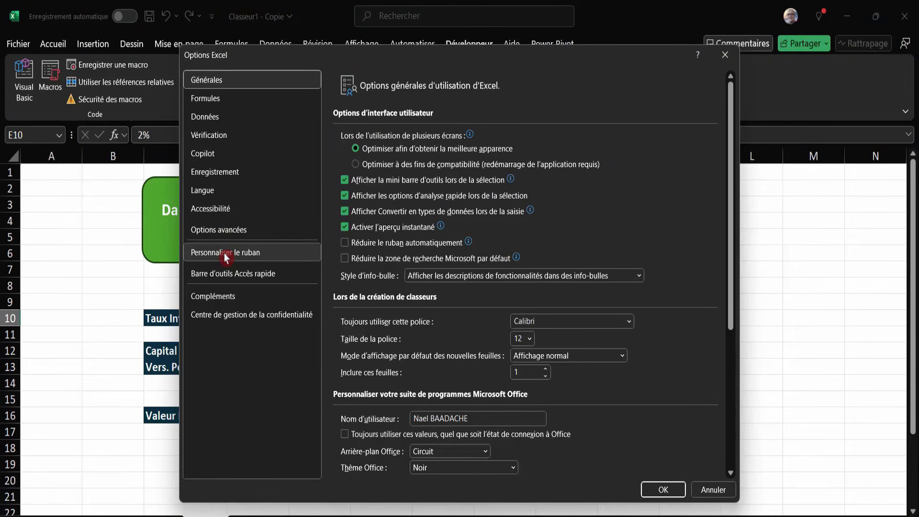
left_click(562, 311)
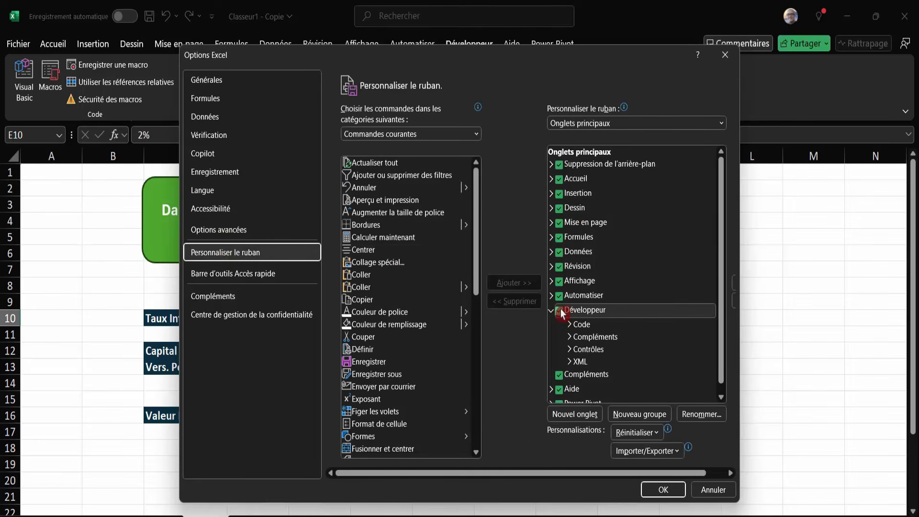
left_click(658, 496)
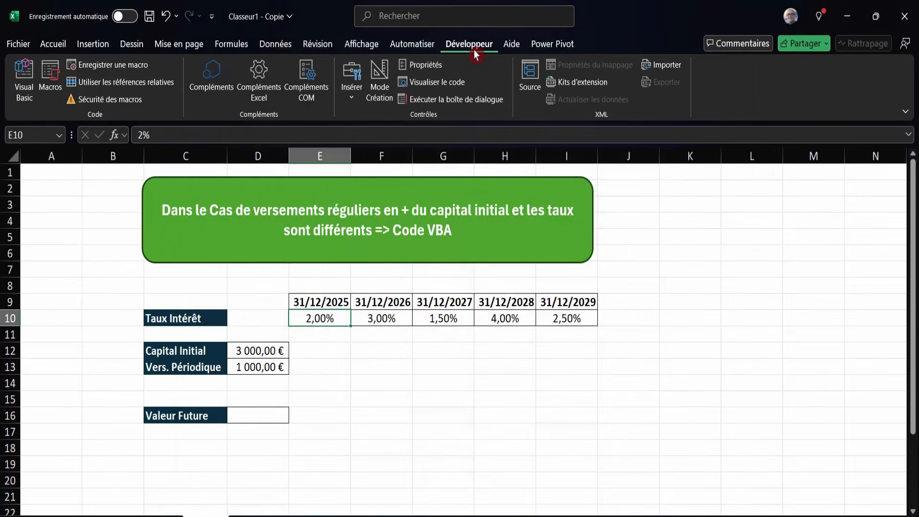
Insert a module in the workbook's VBA project, paste the ValeurFutureVersements function with arguments CapitalInitial, Versement and Taux, and close the editor.
left_click(23, 77)
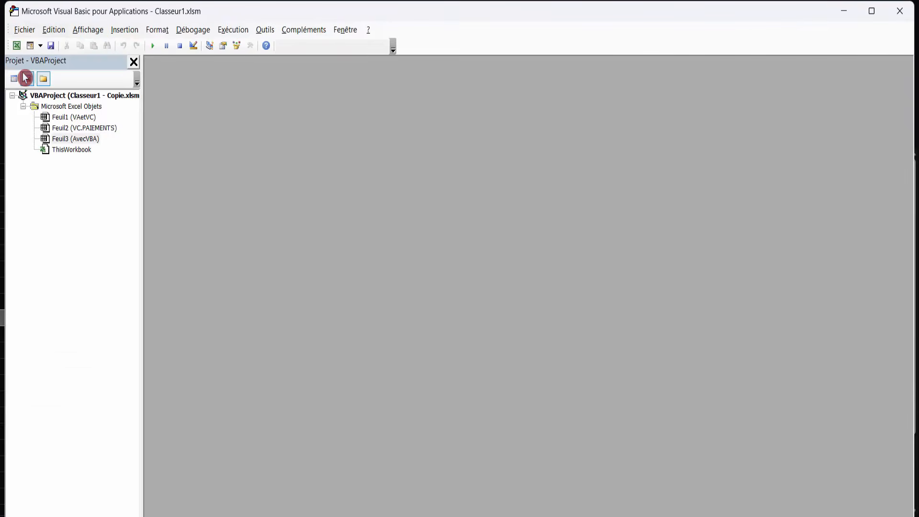
left_click(123, 31)
left_click(135, 74)
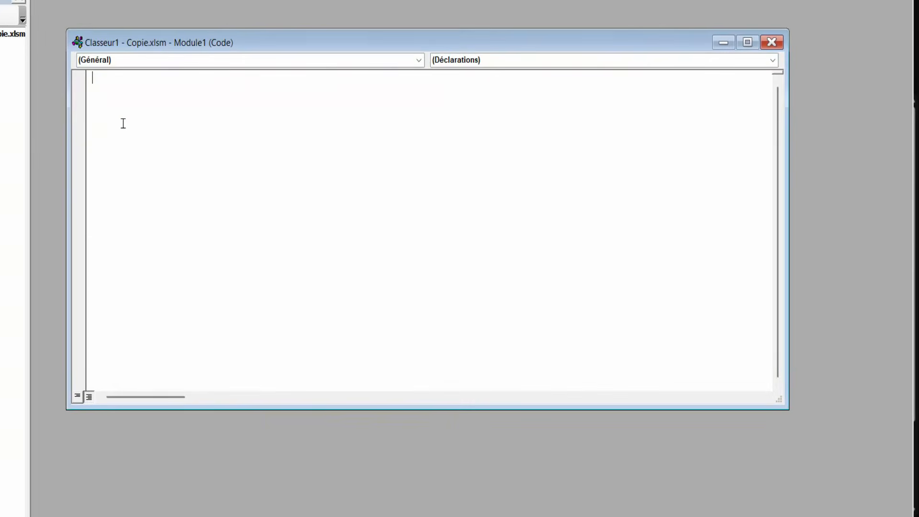
type("Function ValeurFutureVersements(CapitalInitial As Double, Versement As Double, Taux As Range) As Double     Dim i As Integer     Dim Capital As Double     Capital = CapitalInitial     For i = 1 To Taux.Cells.Count         Capital = (Capital + Versement) * (1 + Taux.Cells(i).Value)     Next i     ValeurFutureVersements = Capital End Function")
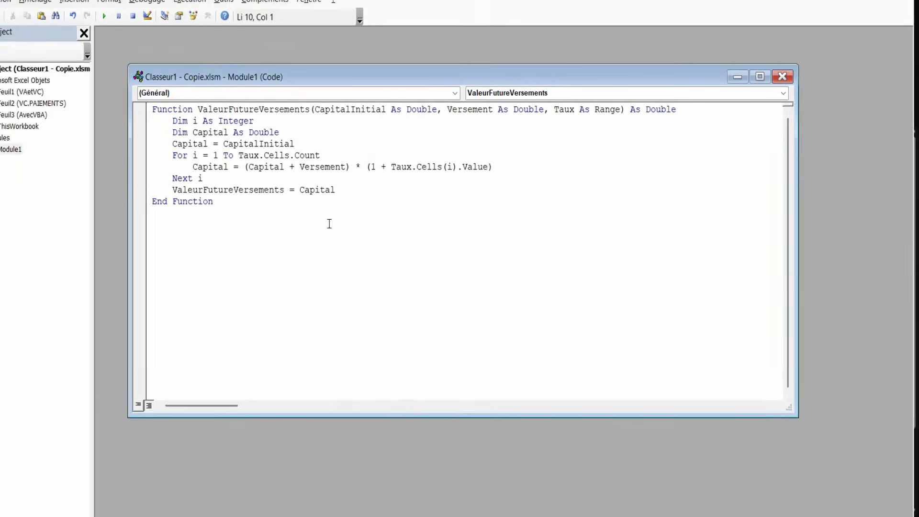
left_click(903, 8)
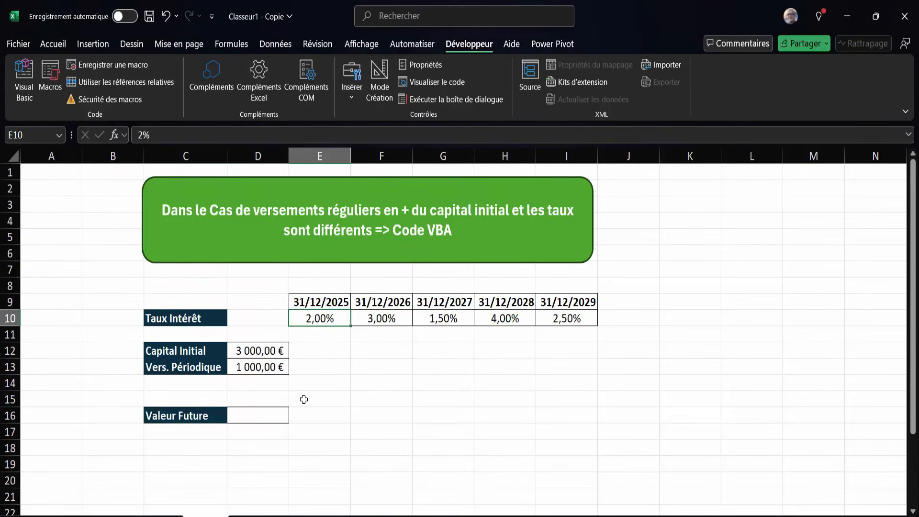
Reopen the VBA code to examine the name of the custom function, and return to the worksheet.
left_click(24, 79)
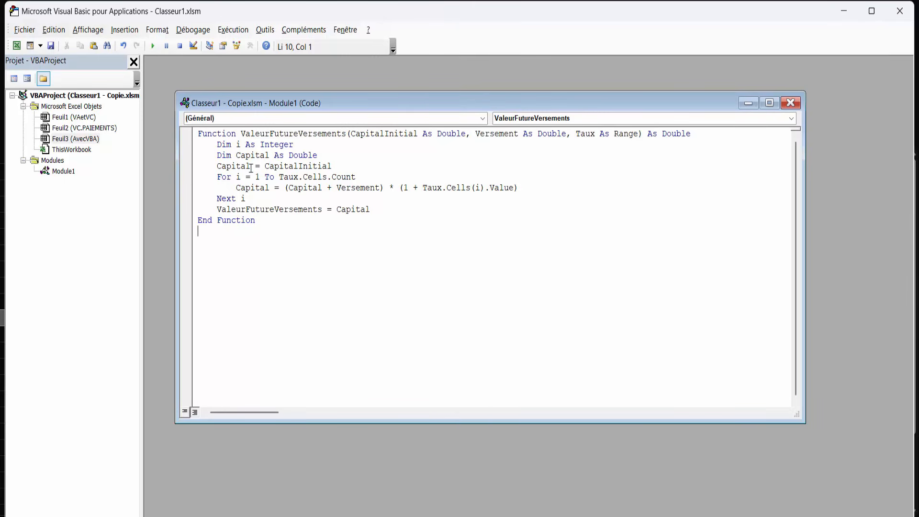
left_click_drag(240, 137, 345, 137)
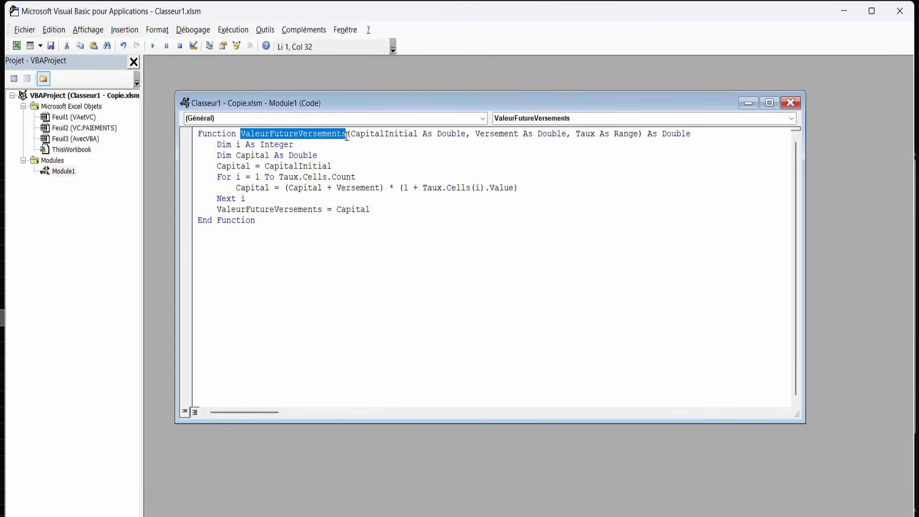
left_click(900, 15)
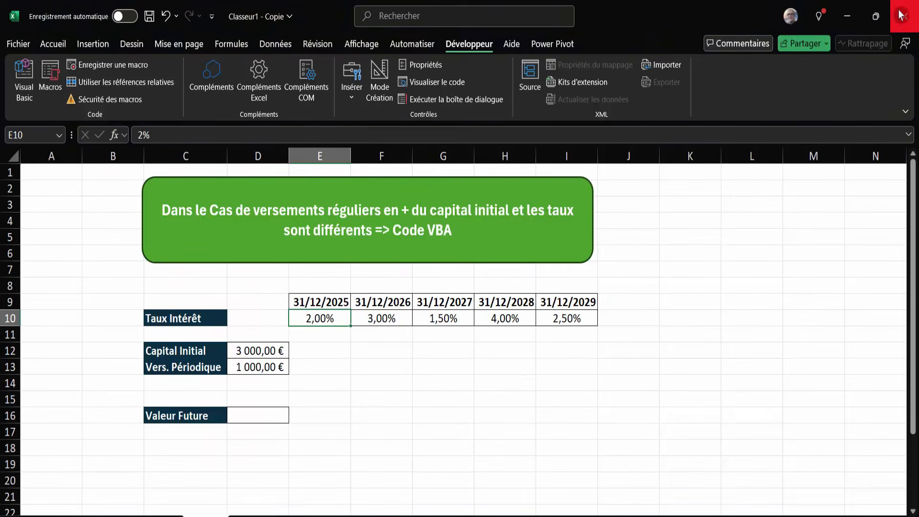
Calculate the Valeur Future in D16 with the custom function as =ValeurFutureVersements(D12;D13;E10:I10).
left_click(255, 418)
type("=")
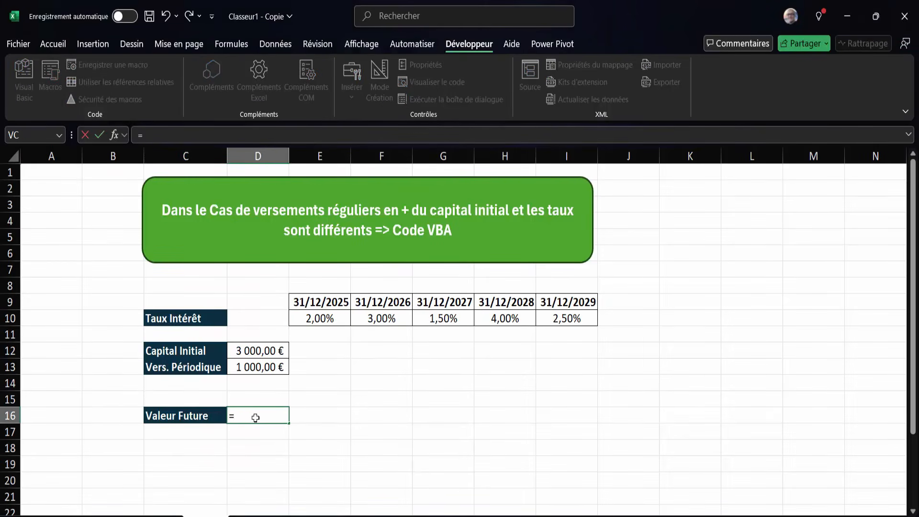
type("valeur")
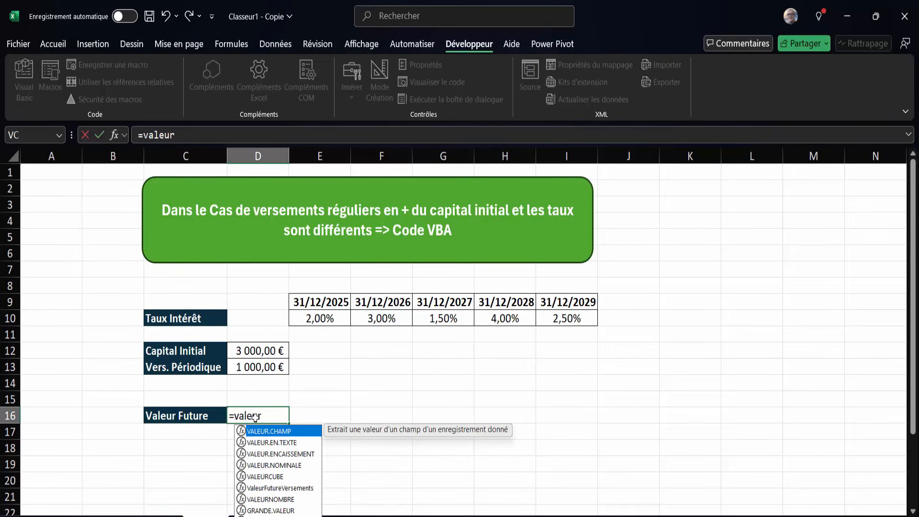
type("F")
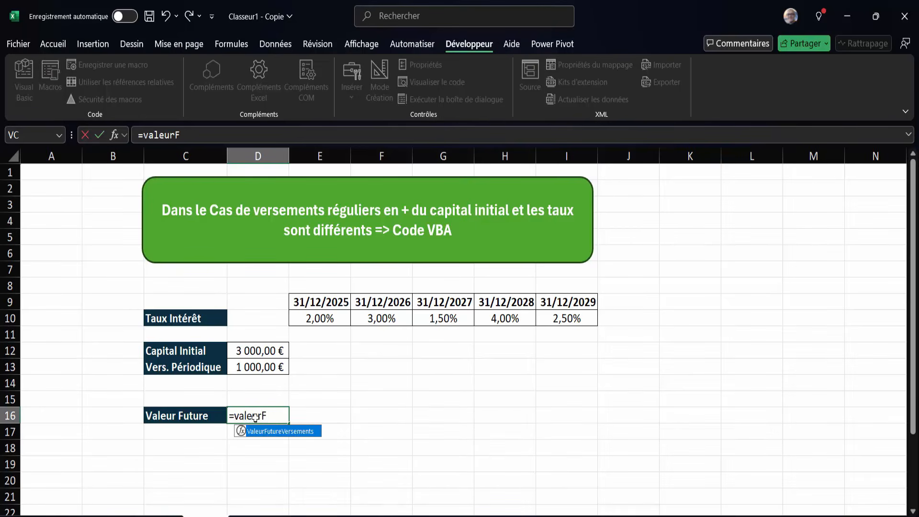
double_click(268, 432)
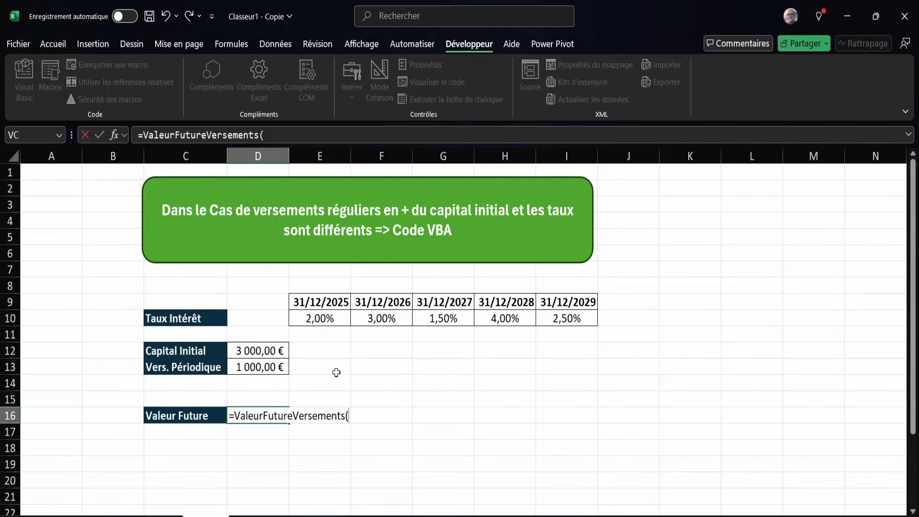
left_click(261, 348)
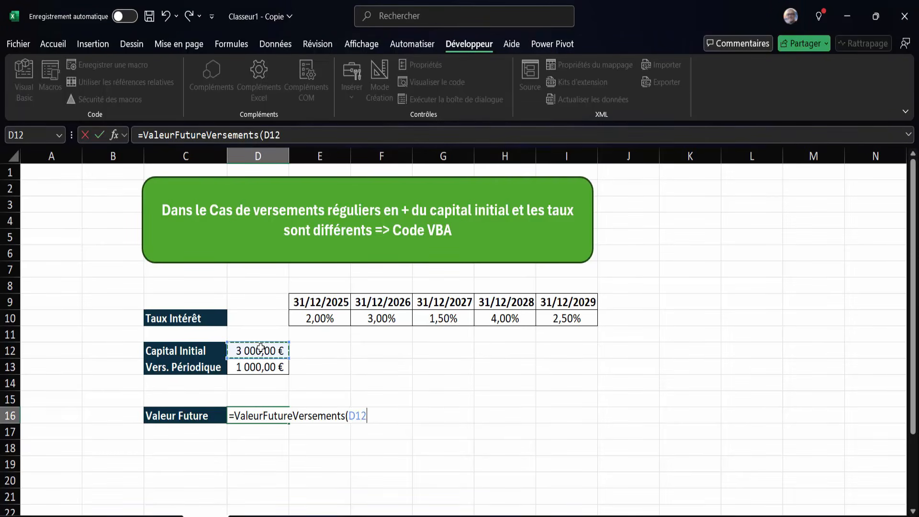
type(".")
left_click(260, 367)
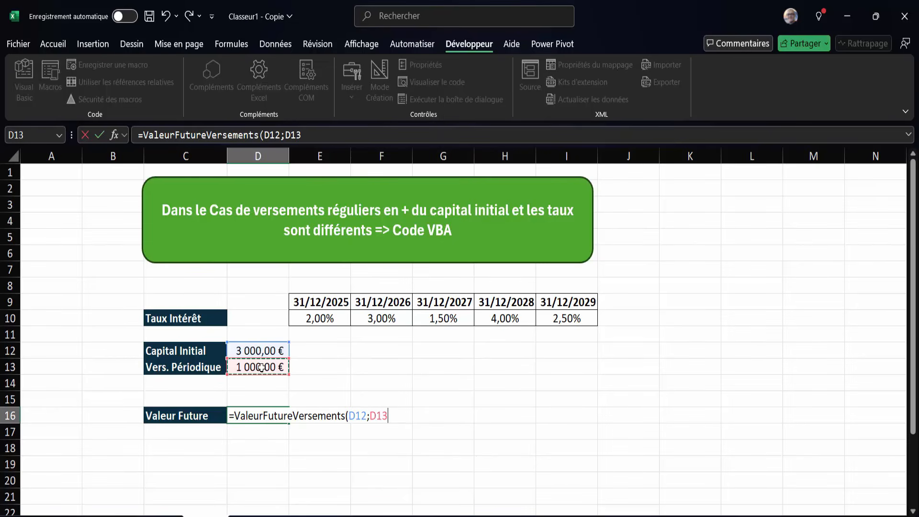
type(";")
left_click_drag(315, 316, 576, 317)
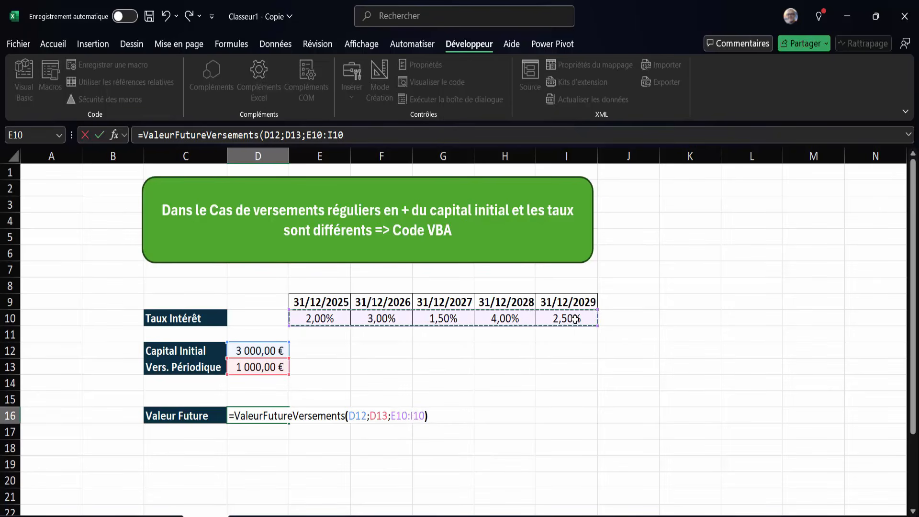
key("Return")
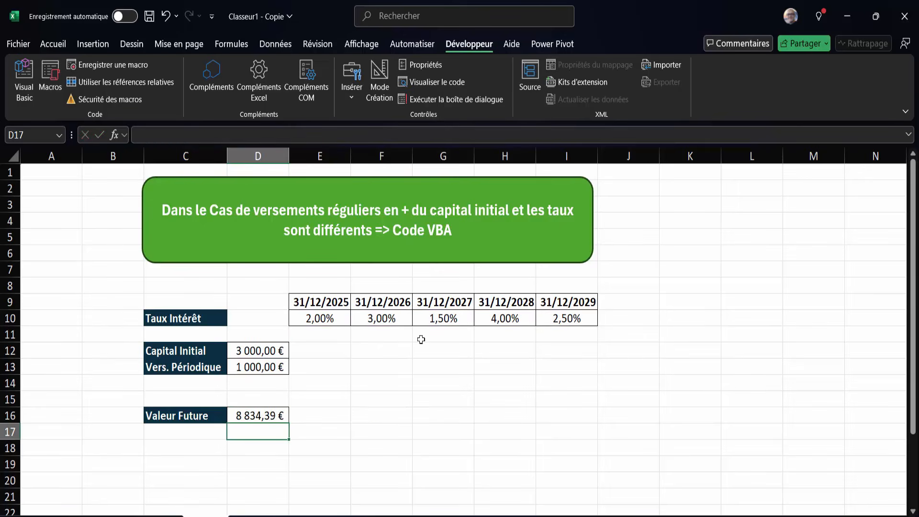
left_click(249, 416)
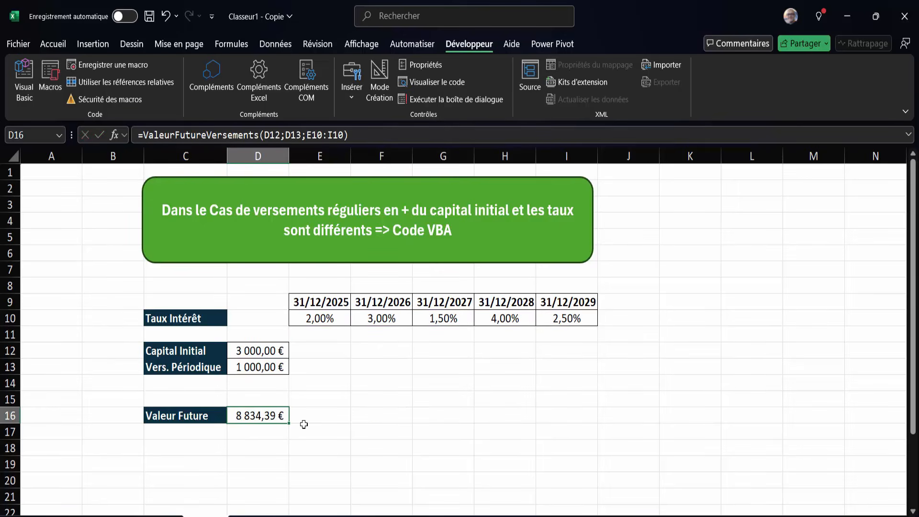
Paste the copied year-by-year calculation breakdown, Année1 to Année5, into the sheet starting at C20.
scroll(303, 424, "down", 1)
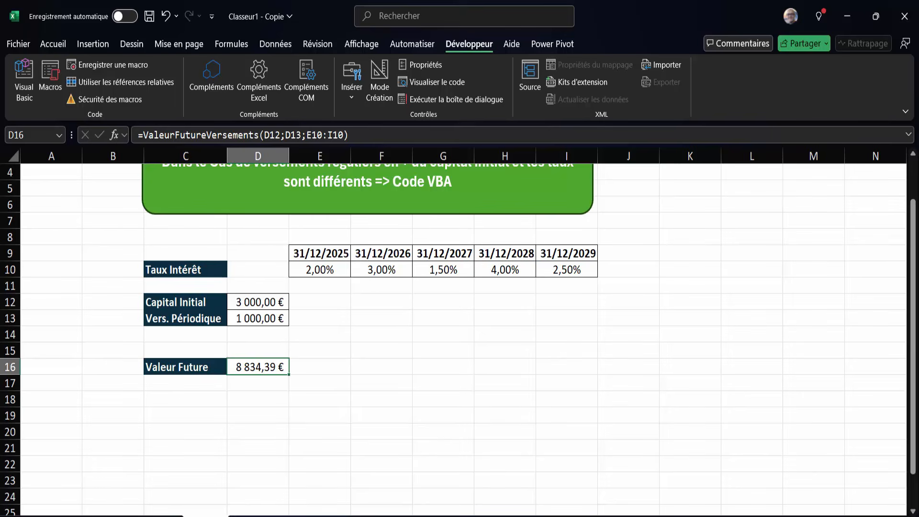
left_click(201, 427)
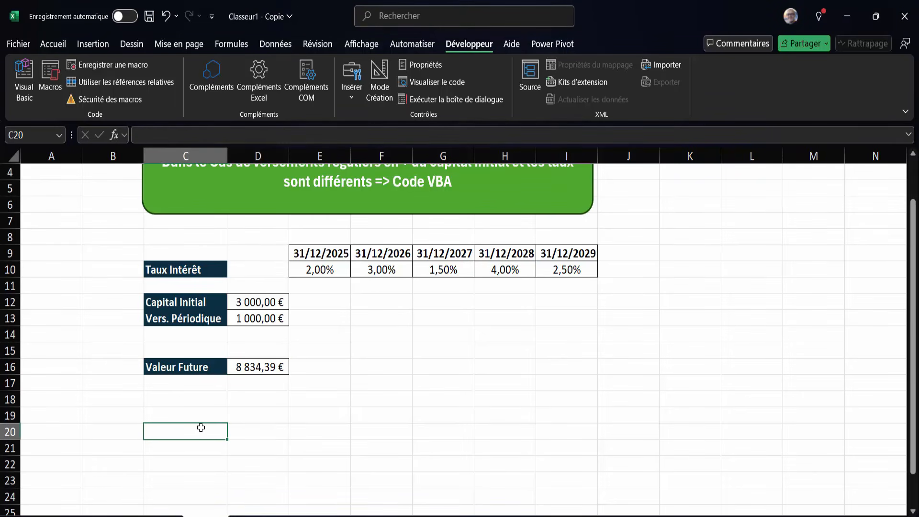
type("Année1\t(3000 + 1000)*(1+2%) = 4 080 Année2\t(4080 + 1000)*(1+3%) =5232,40 Année3\t(5232,40 + 1000)*(1+1,50%) = 6 325,89 Année4\t(6325,89 + 1000)*(1+4%) = 7 618,92 Année5\t(7 618,92 + 1000)*(1+2,50%) = 8 834,89")
scroll(275, 442, "down", 2)
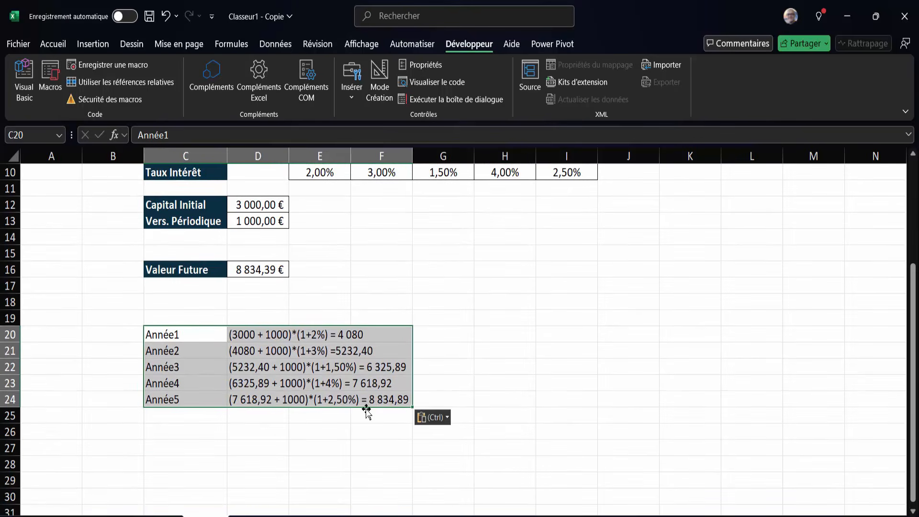
left_click(387, 401)
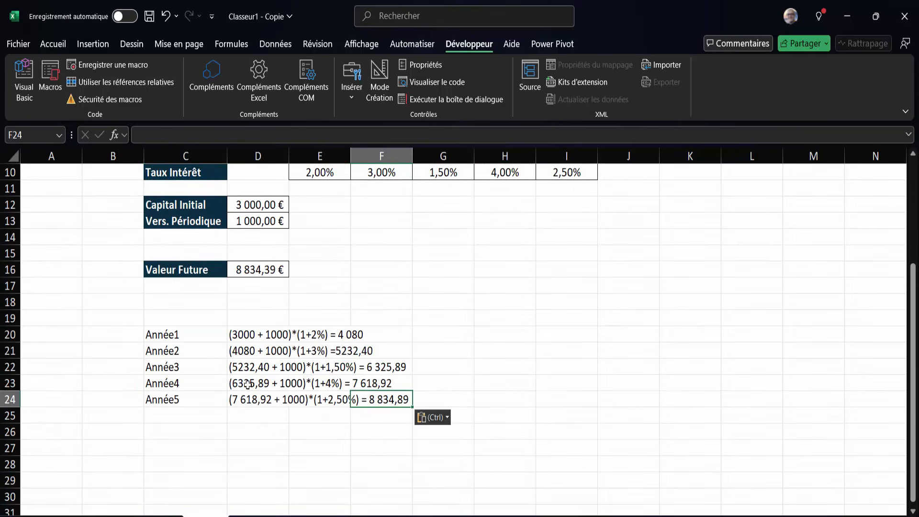